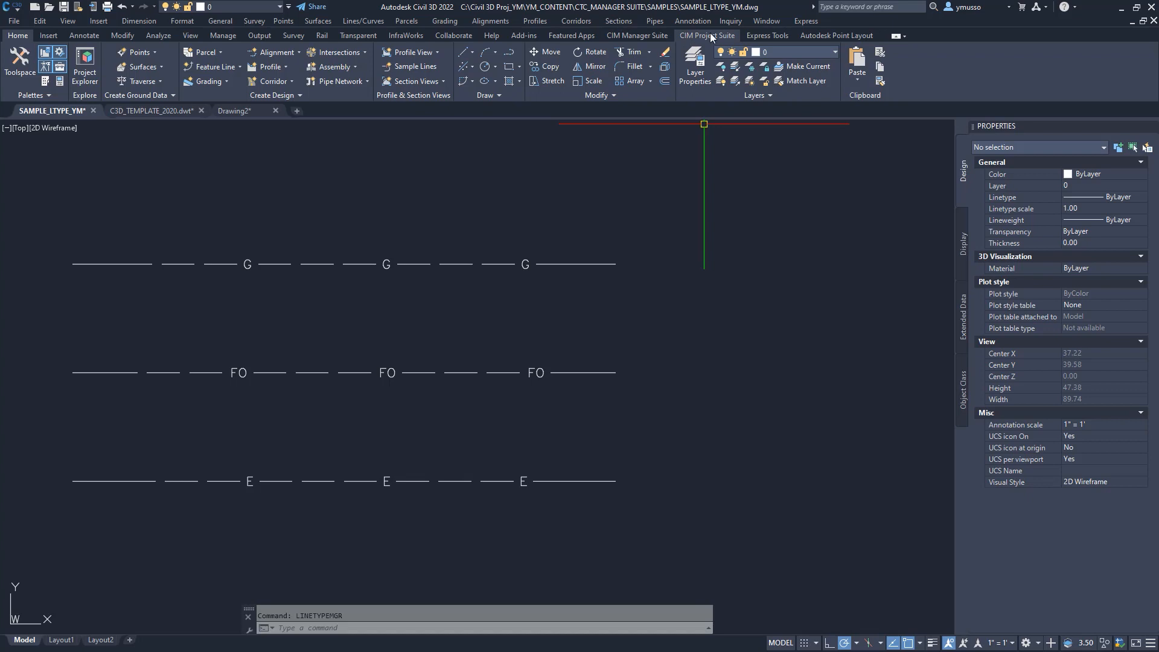
- Import the existing gas, fiber-optic and electric linetypes into the Linetype Manager from the three polylines in the drawing
click(631, 34)
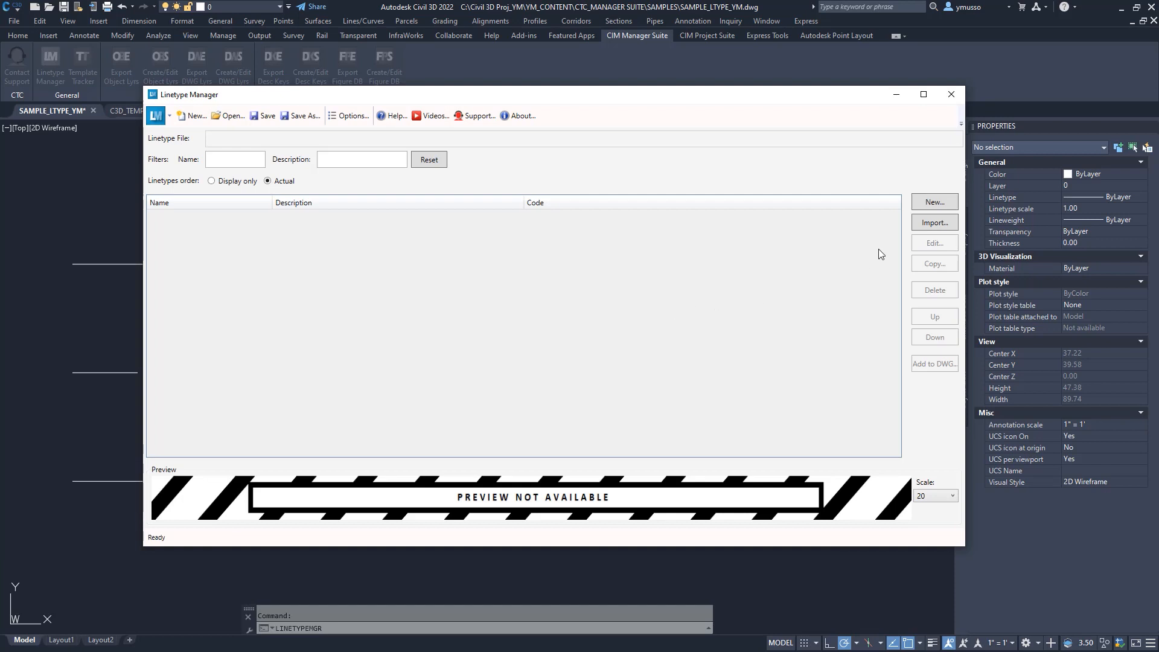
click(933, 223)
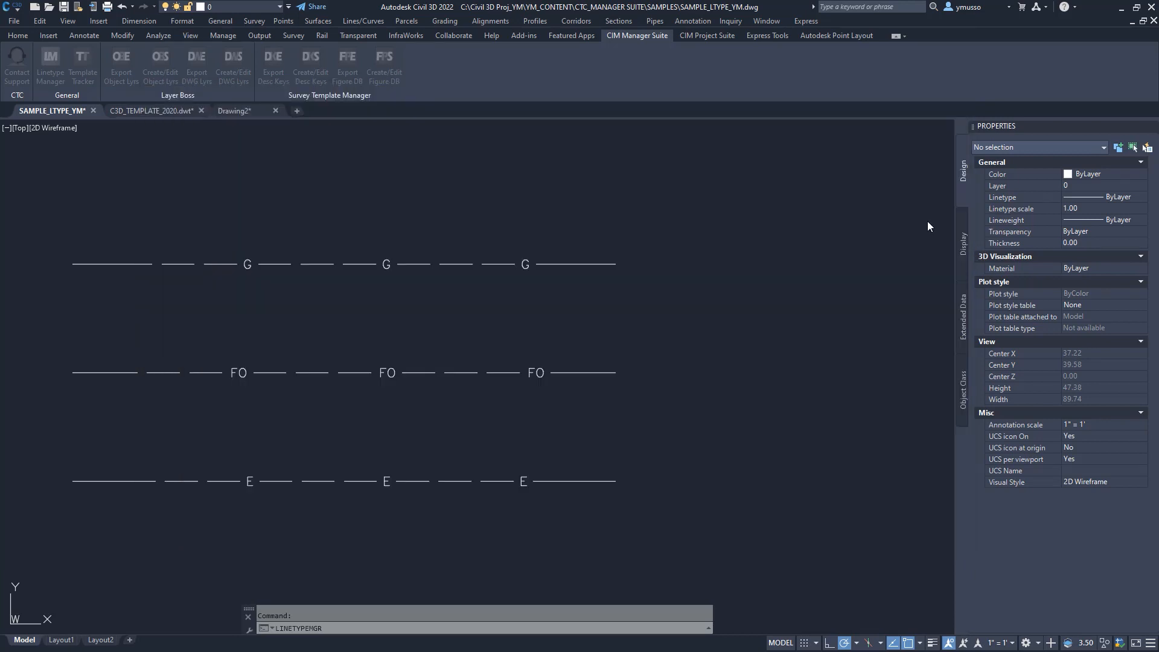
click(680, 199)
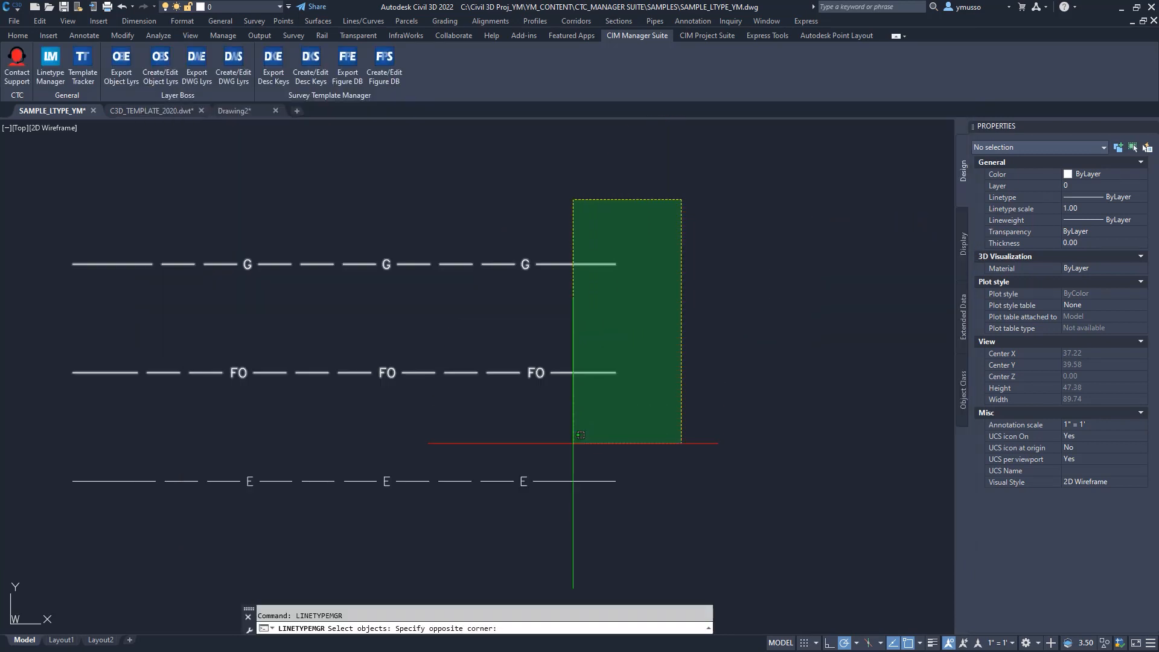
click(564, 501)
key(Return)
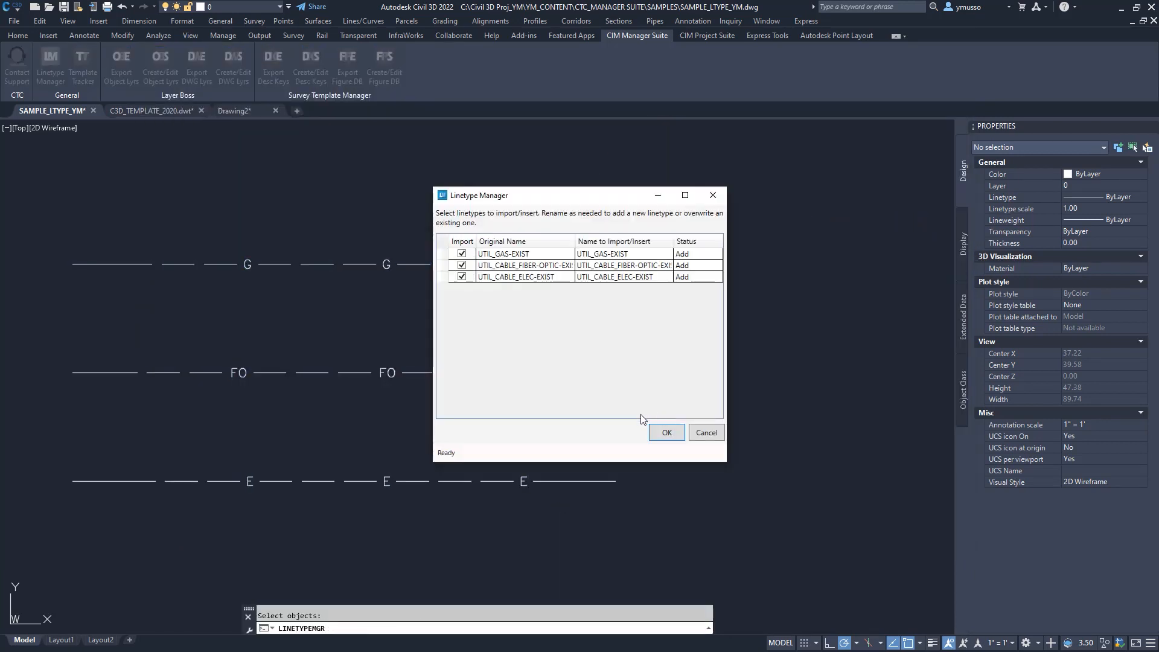
click(667, 433)
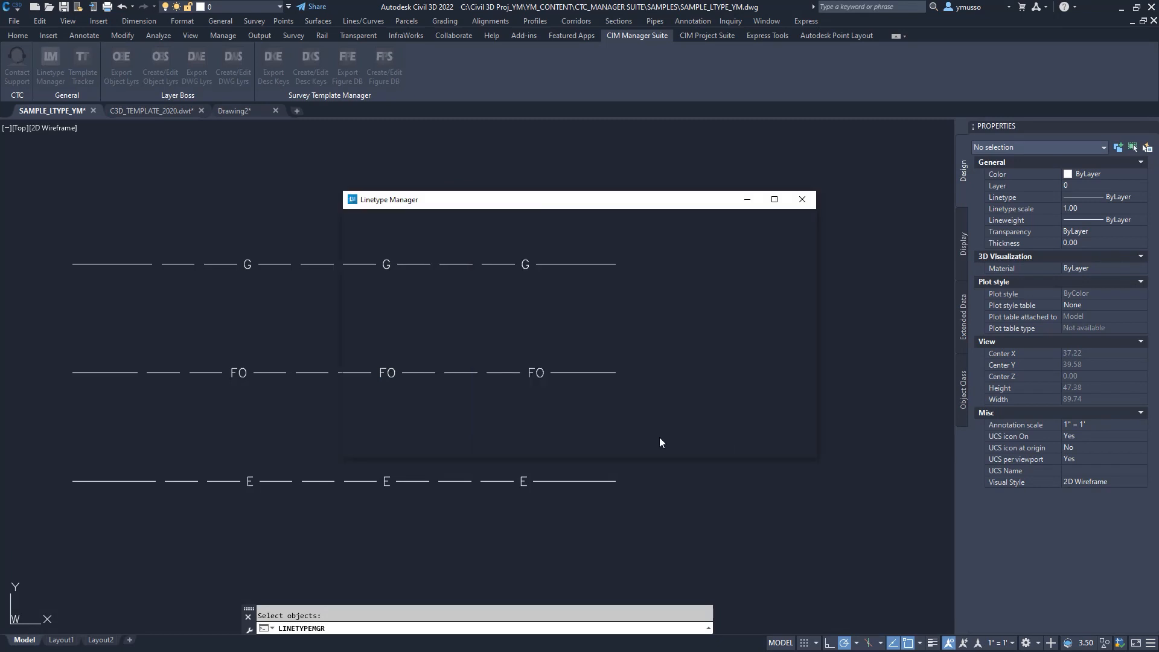
- Set the rotation type of all three imported linetypes to Relative to line and accept the import
click(676, 254)
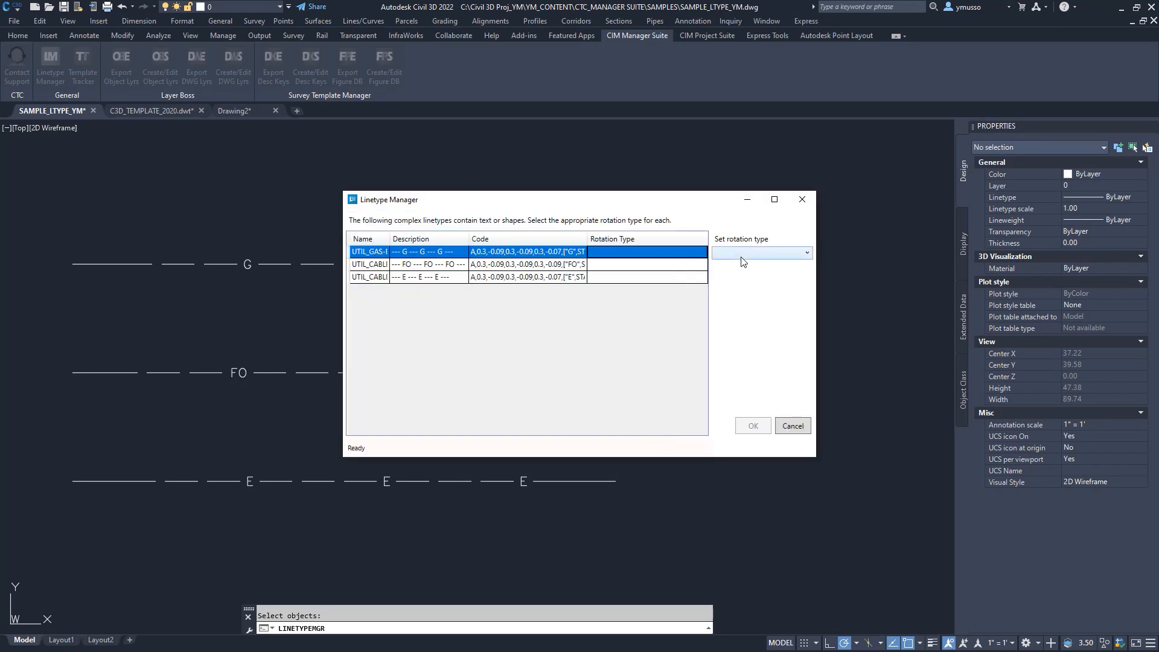
click(742, 254)
click(740, 291)
shift+click(685, 264)
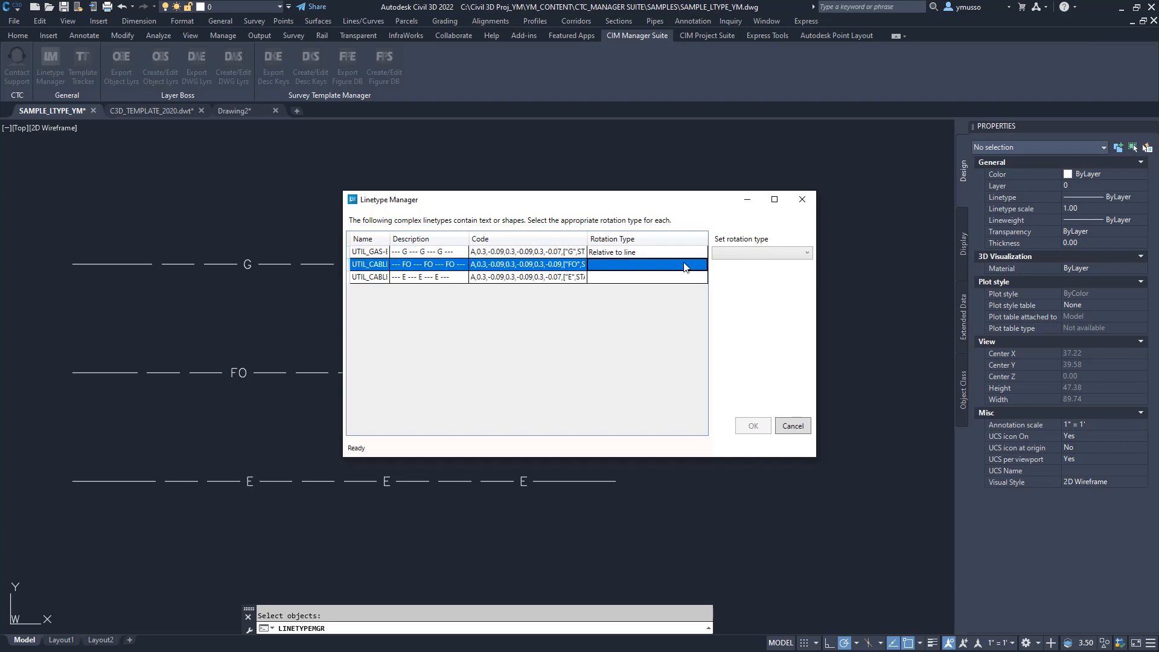
click(750, 254)
click(742, 292)
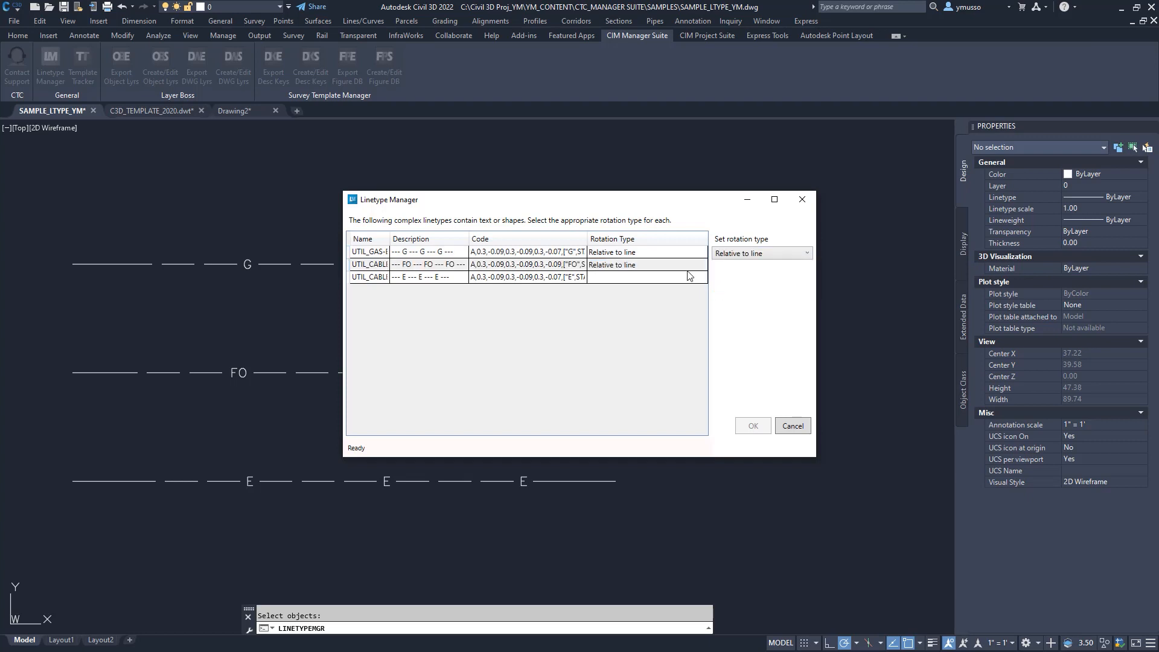
click(688, 276)
click(745, 253)
click(746, 291)
click(754, 426)
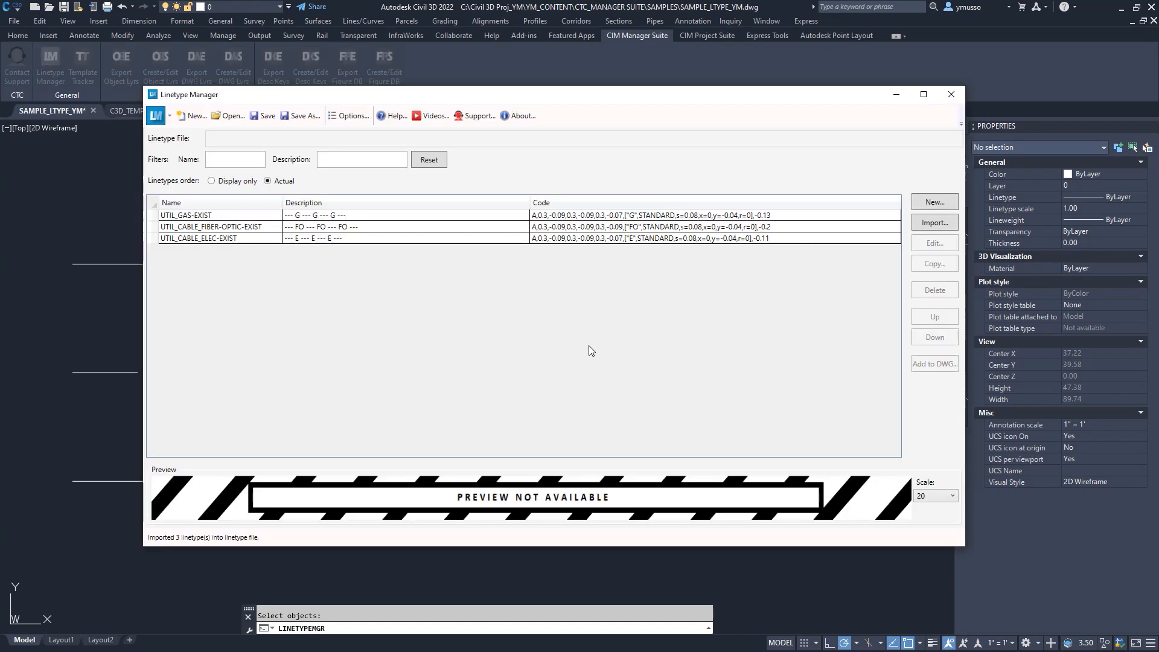
- Preview the imported linetypes, then copy UTIL_CABLE_ELEC-EXIST as UTIL_CABLE-PROP with the description "__ E __"
click(266, 217)
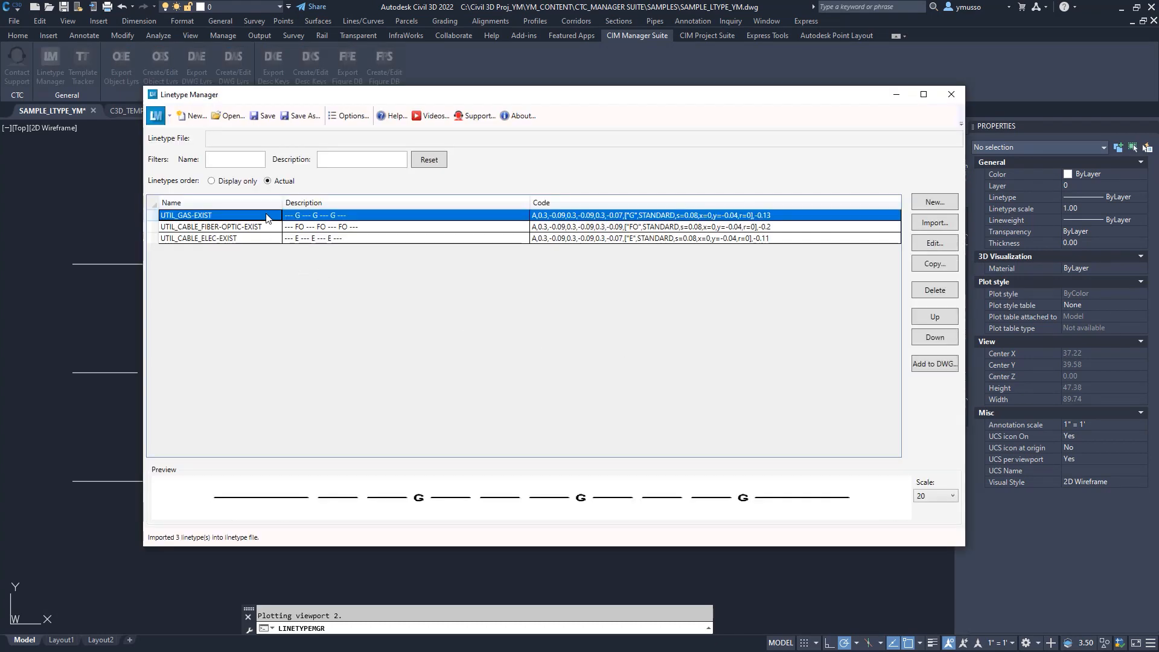
click(270, 228)
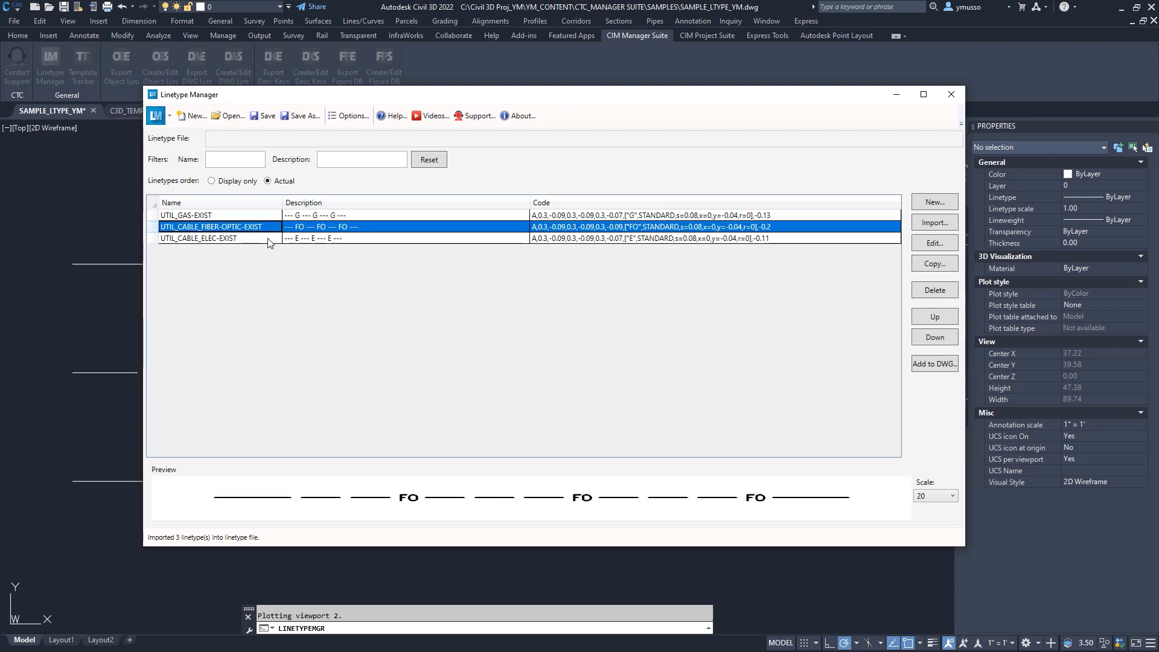
click(270, 241)
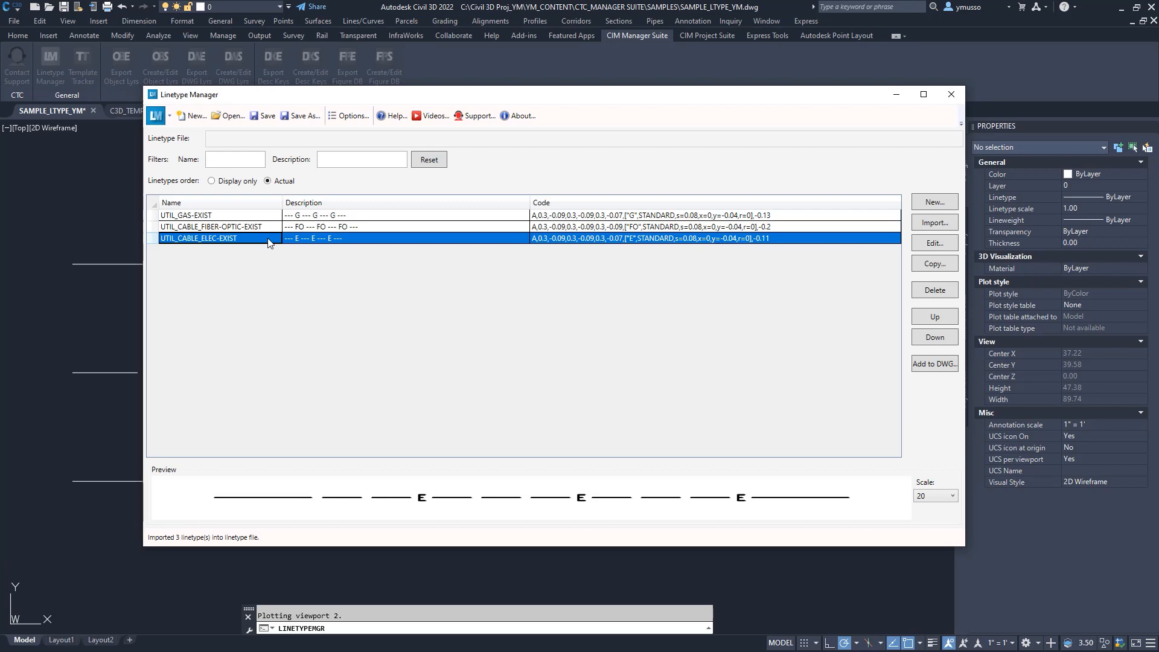
click(937, 272)
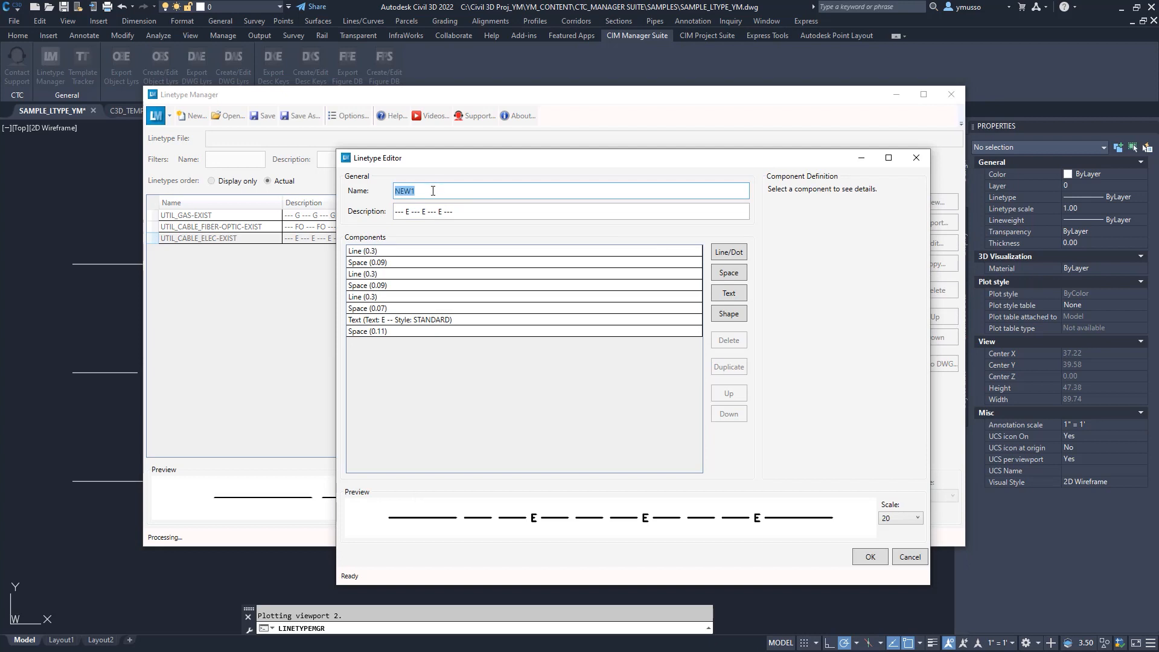
text(UTIL_CABLE-PROP)
key(Tab)
text(__ E __)
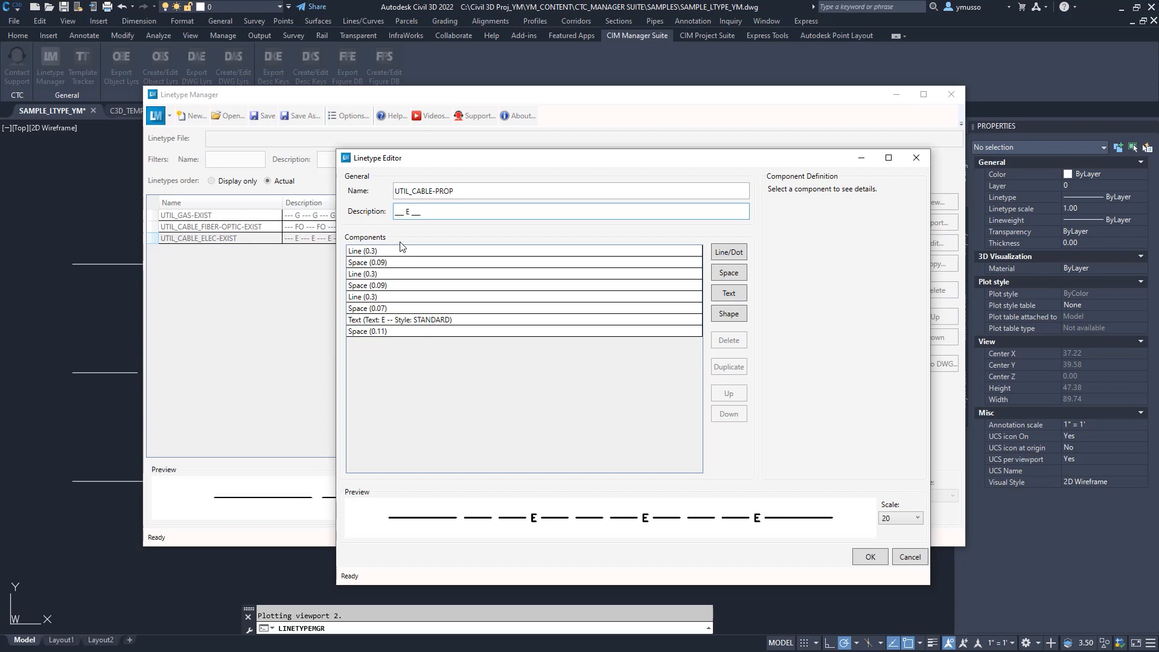
- Delete the second and third lines, the second 0.09 space and the 0.07 space from the linetype's components
click(391, 274)
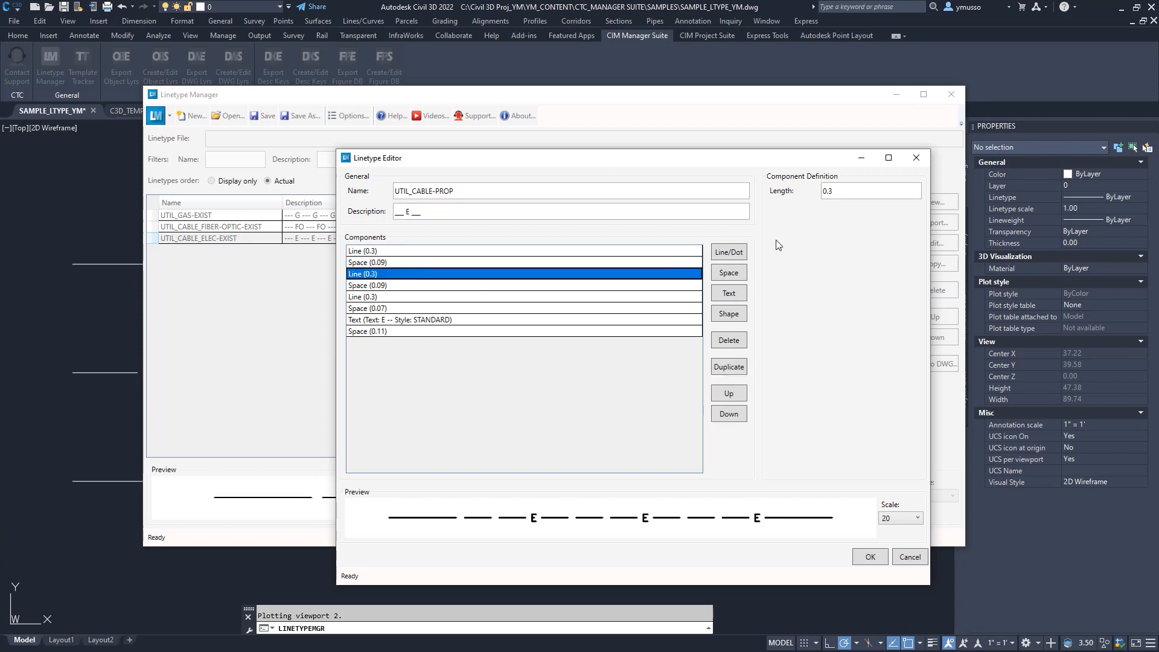
click(728, 340)
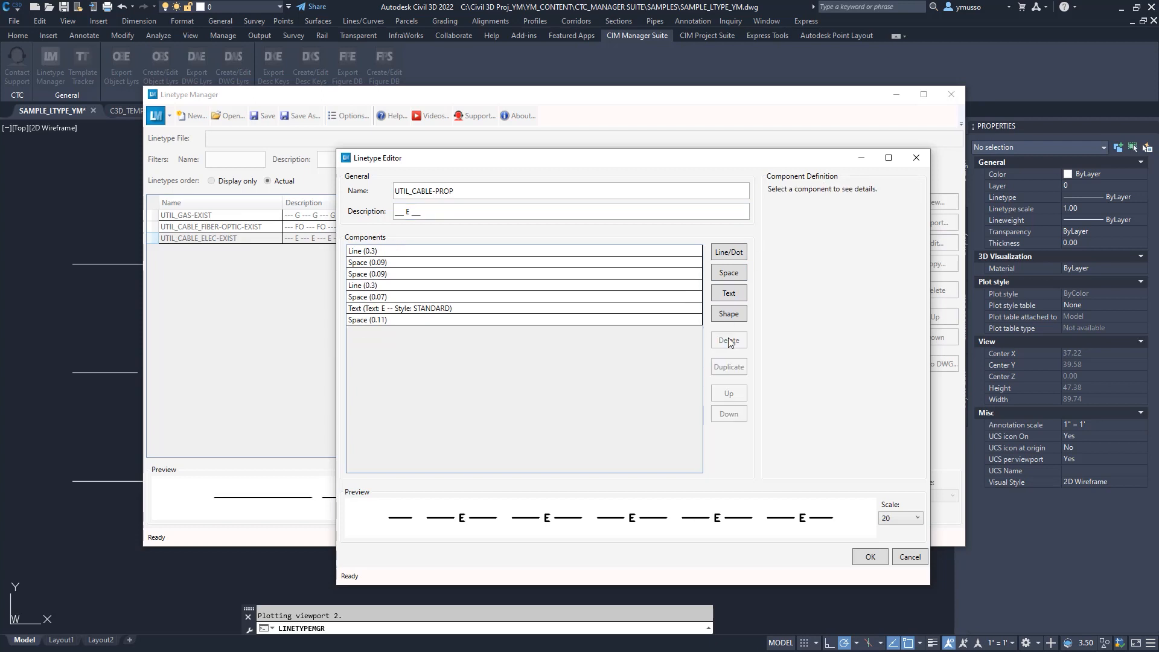
click(476, 274)
click(724, 339)
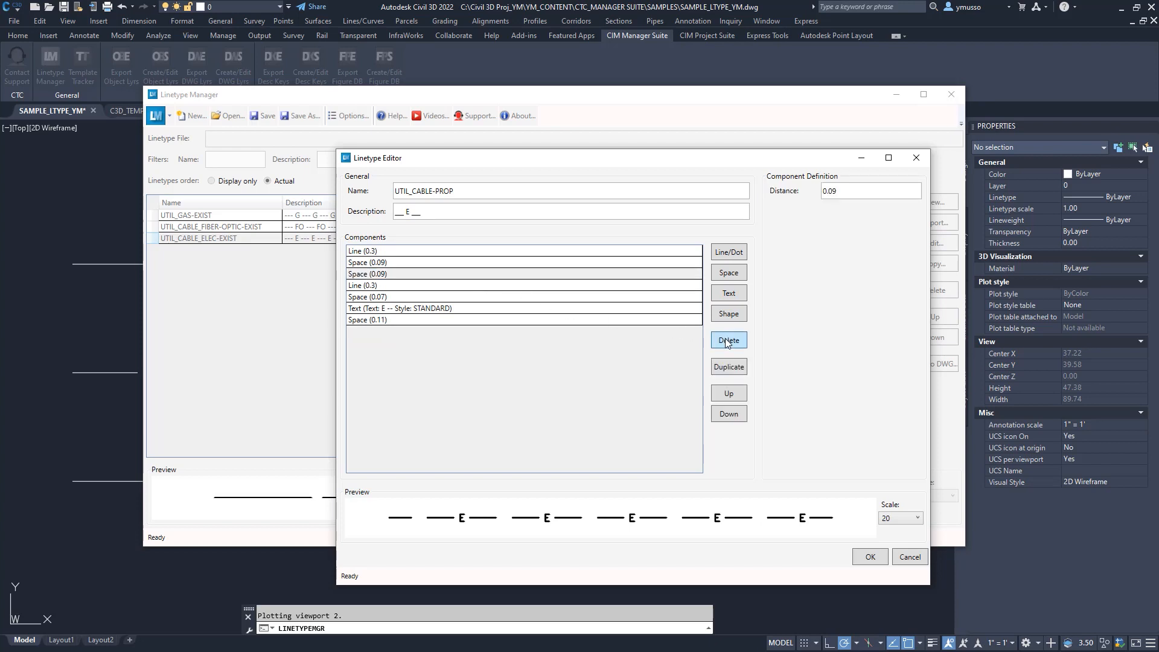
click(421, 274)
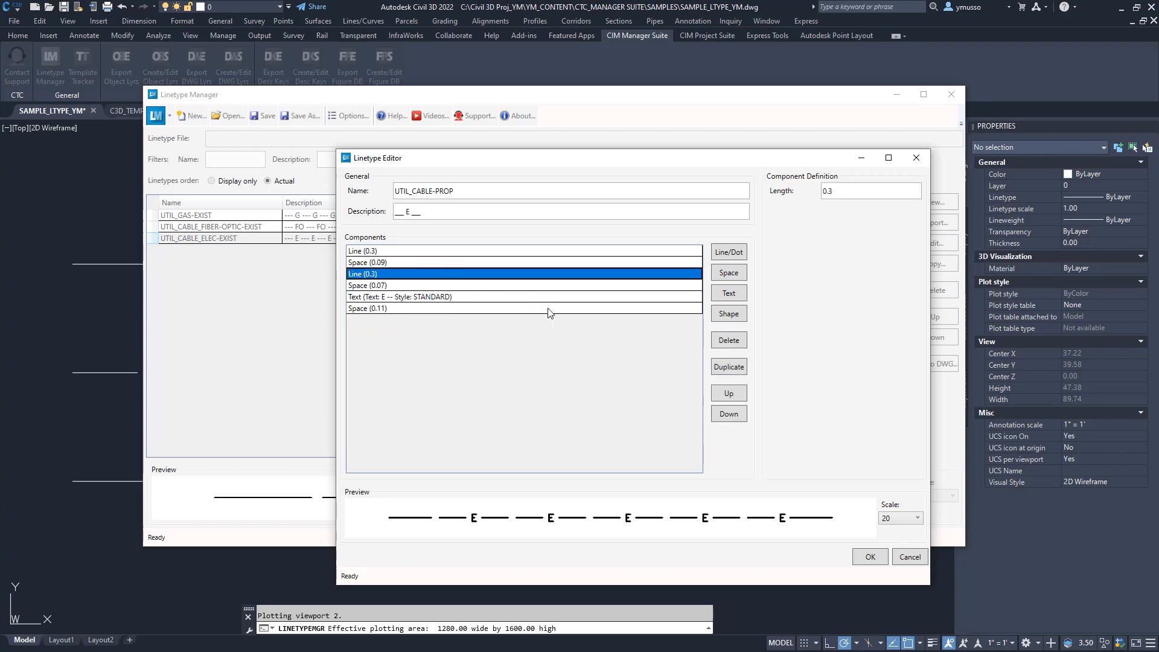
click(726, 341)
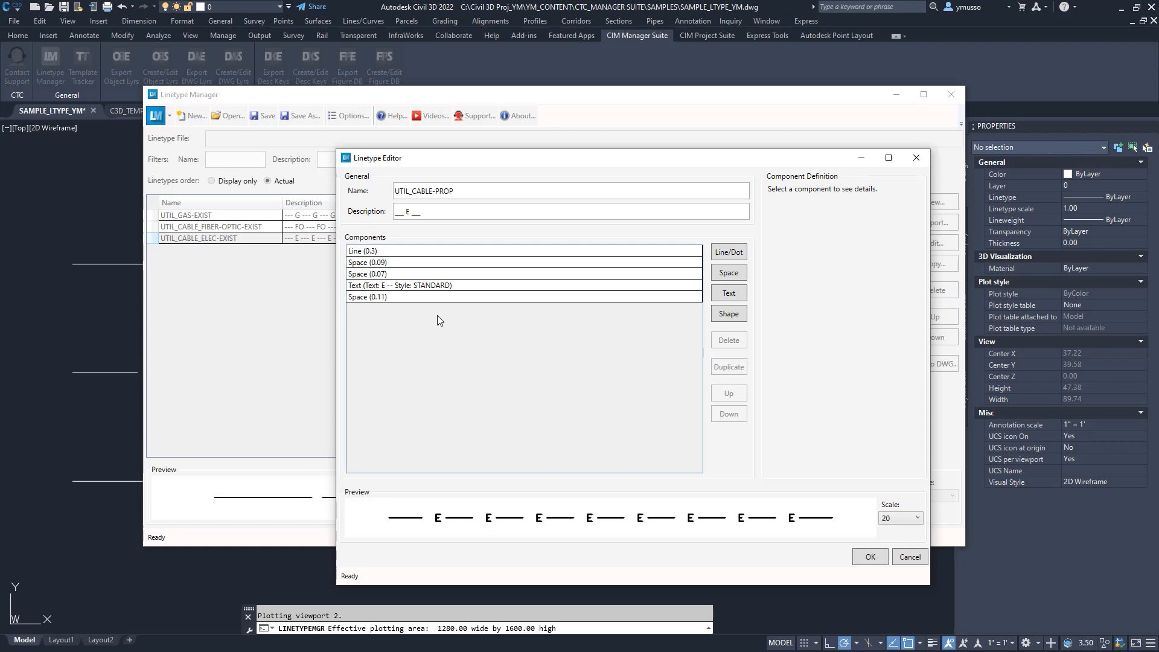
click(405, 274)
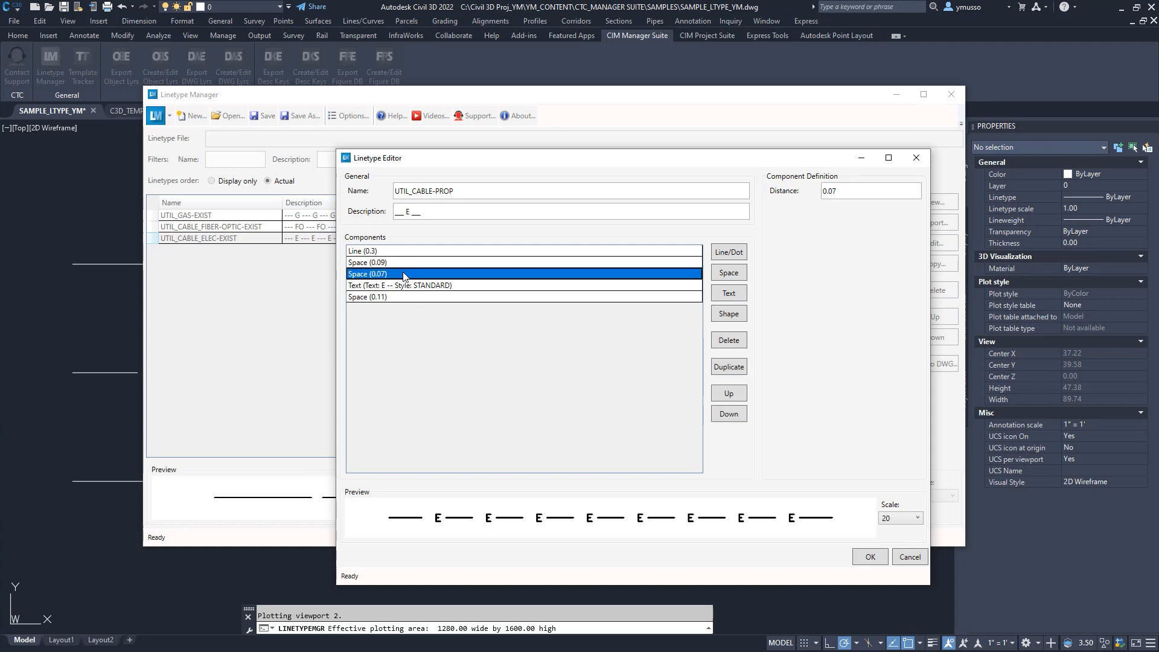
click(722, 341)
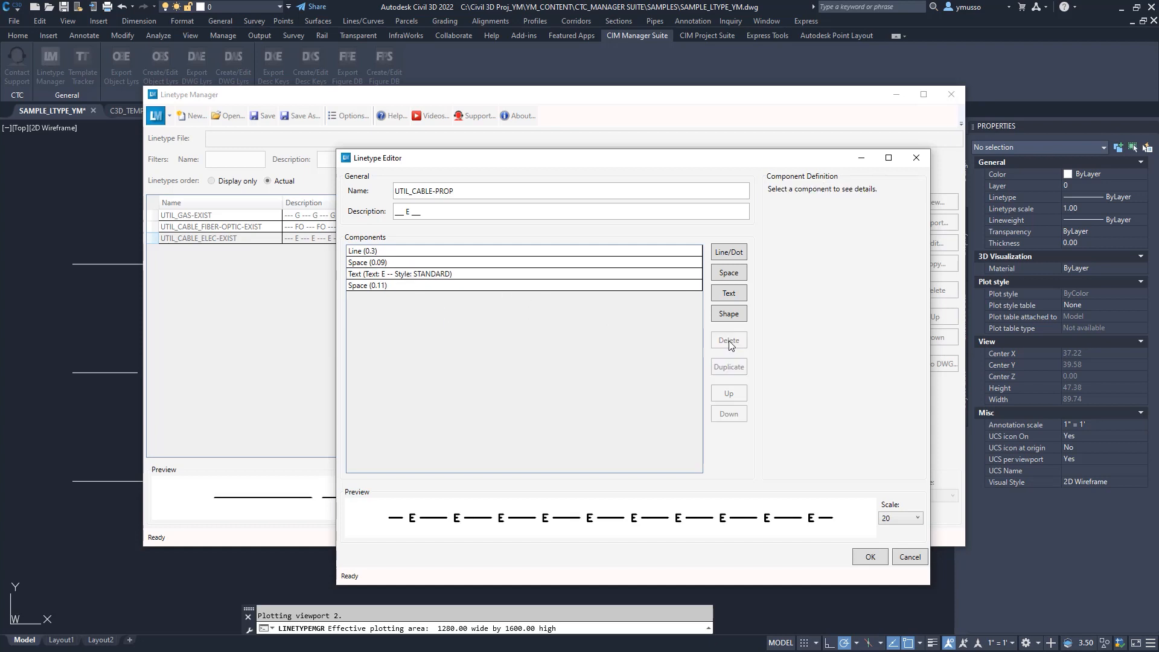
- Set the length of the linetype's remaining line component to 1
click(404, 251)
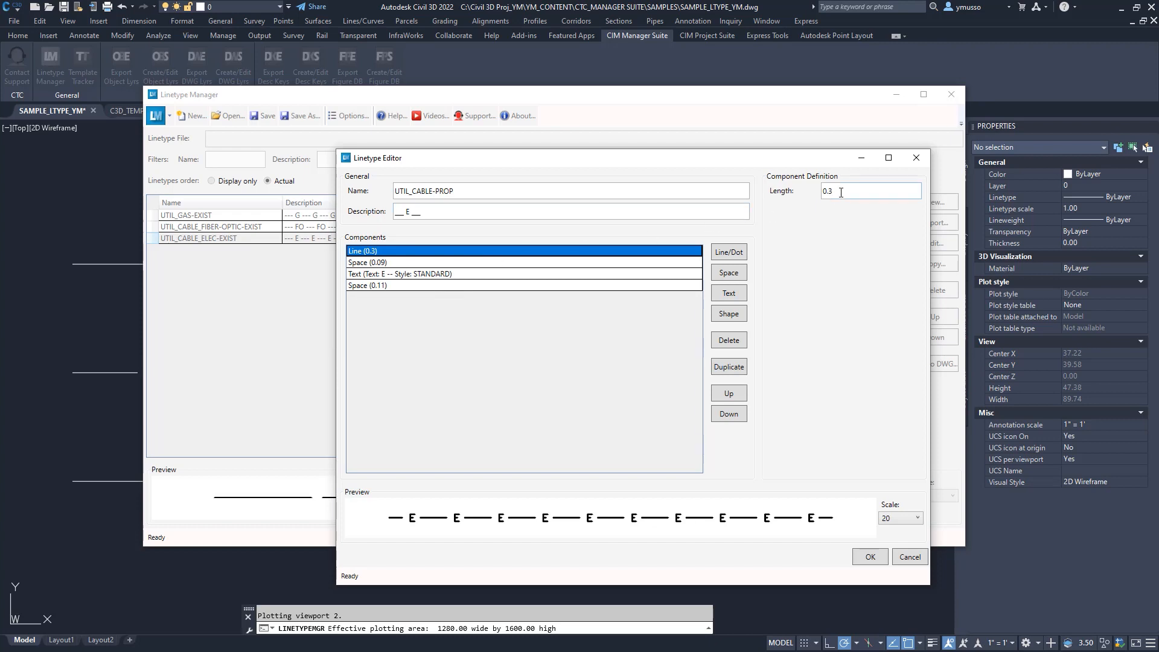
drag(840, 192, 817, 196)
text(1)
click(695, 288)
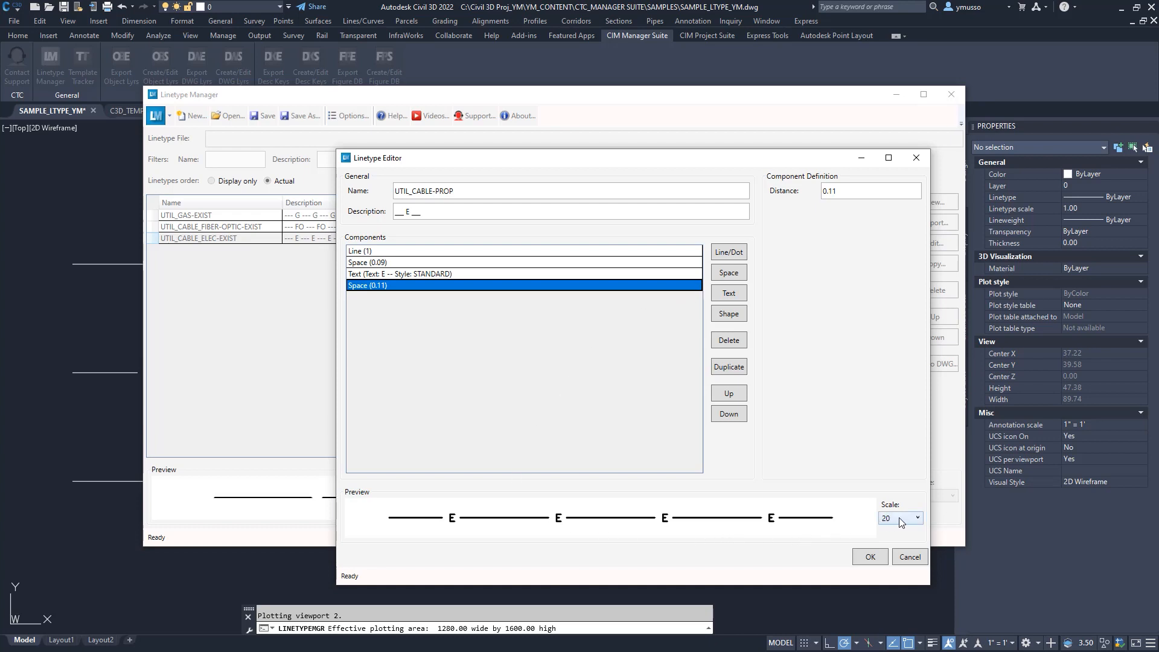
- Preview the linetype at scale 10 and return the preview to scale 20
click(918, 518)
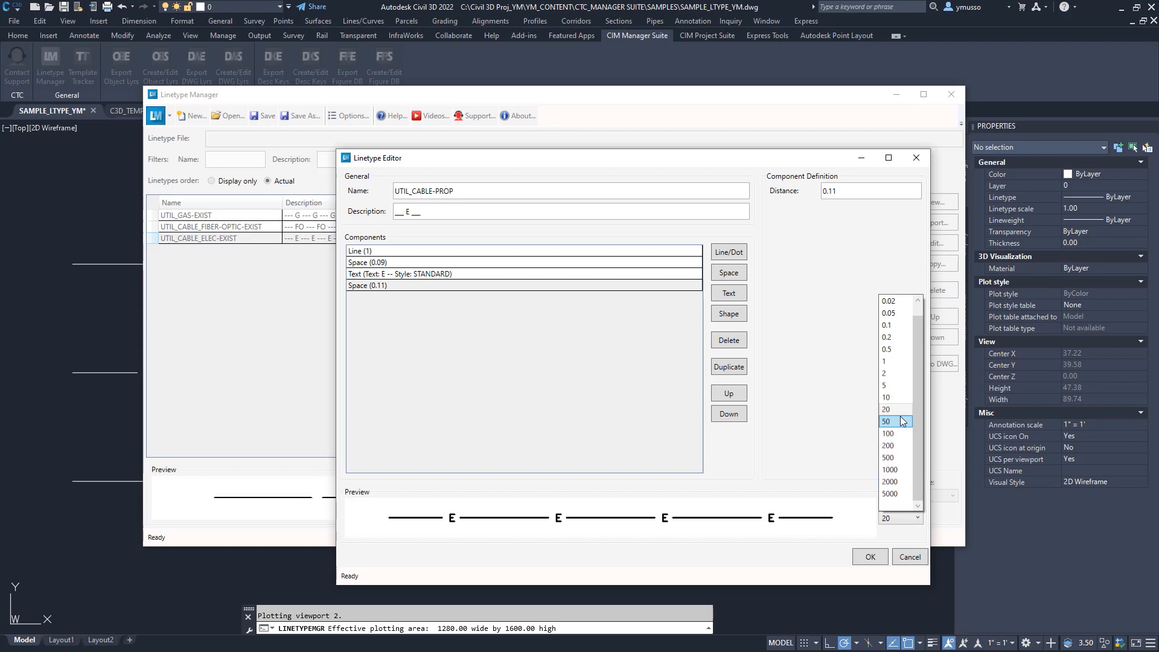
click(901, 398)
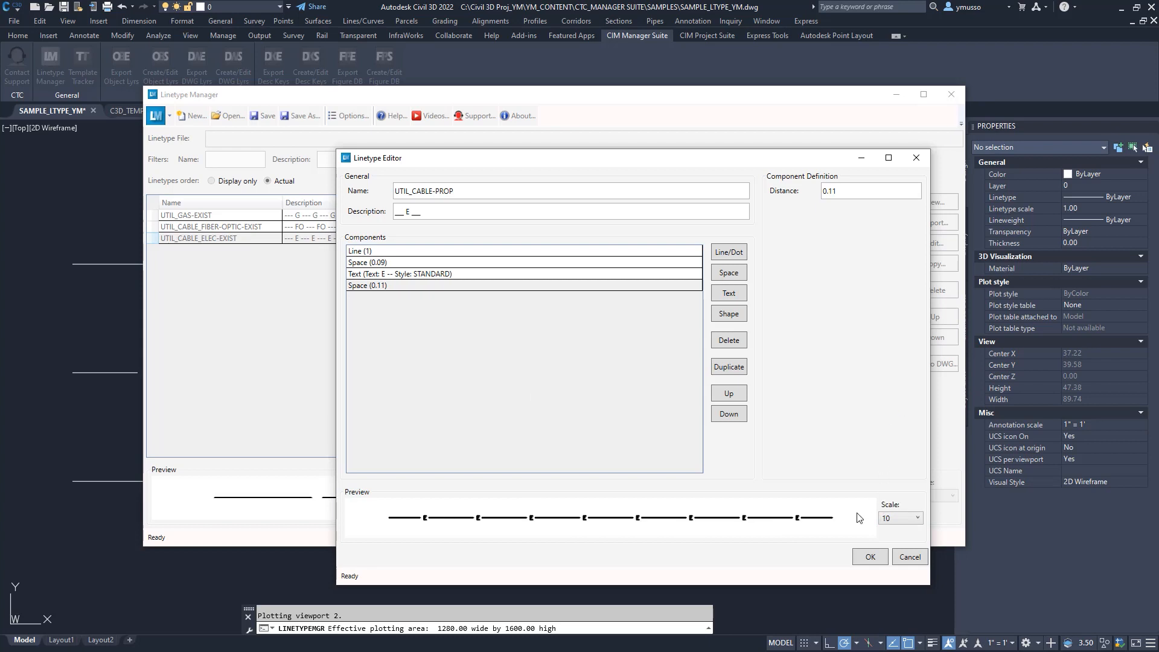
click(917, 519)
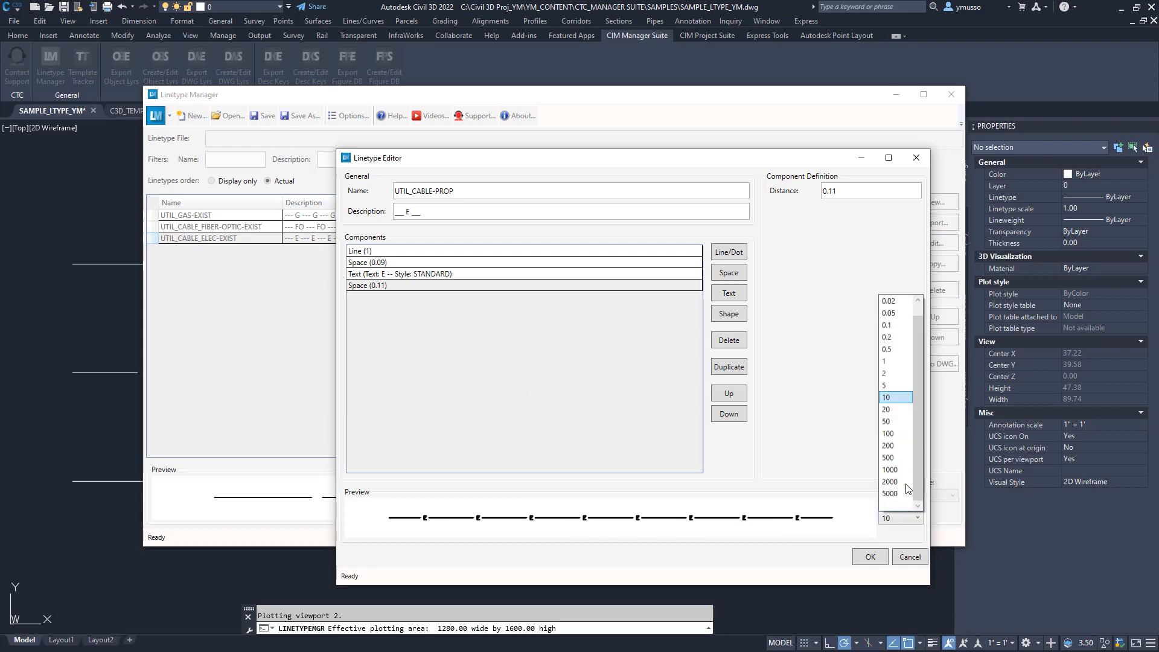
click(891, 410)
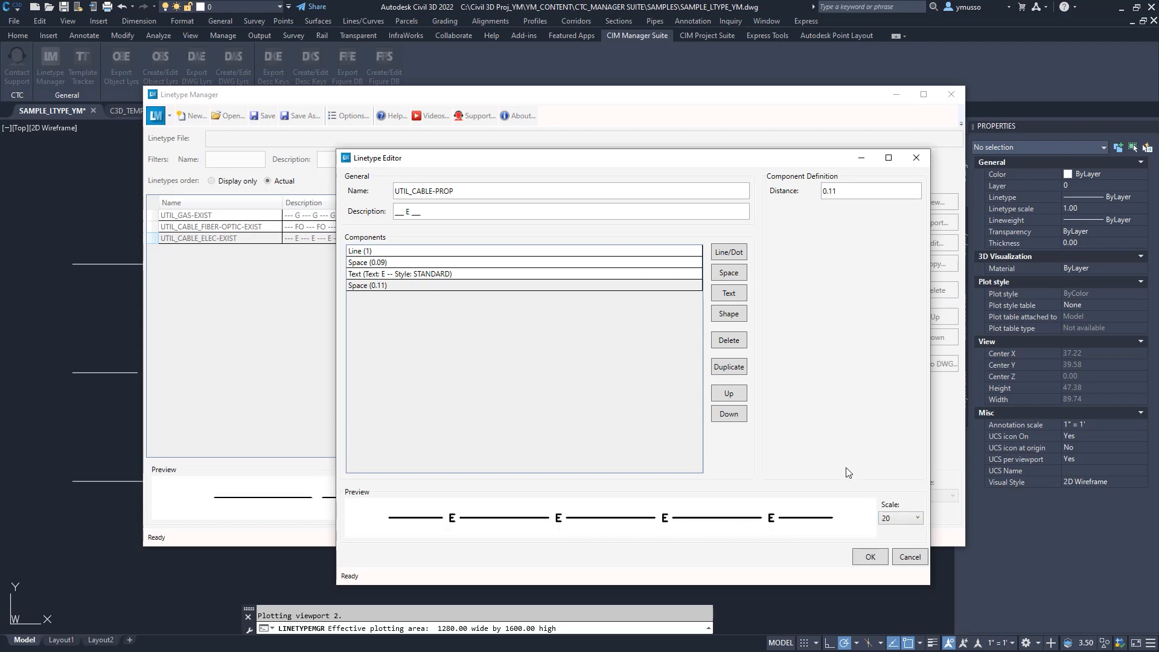
- Accept the edited linetype and add UTIL_CABLE-PROP to the current drawing
click(870, 558)
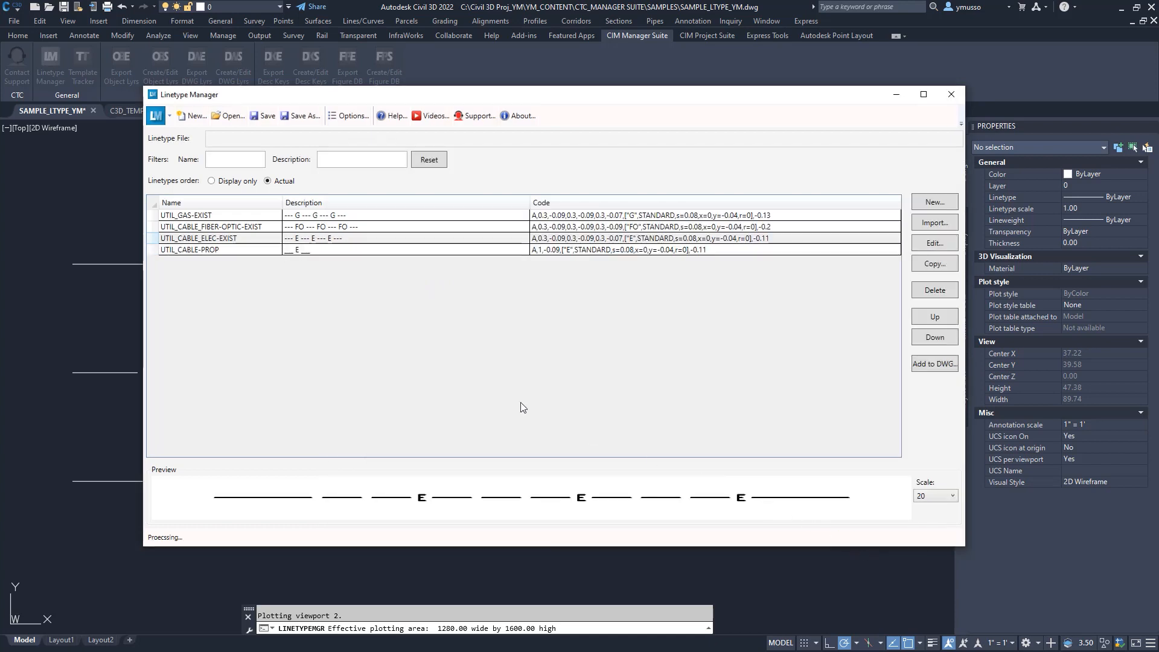
click(937, 364)
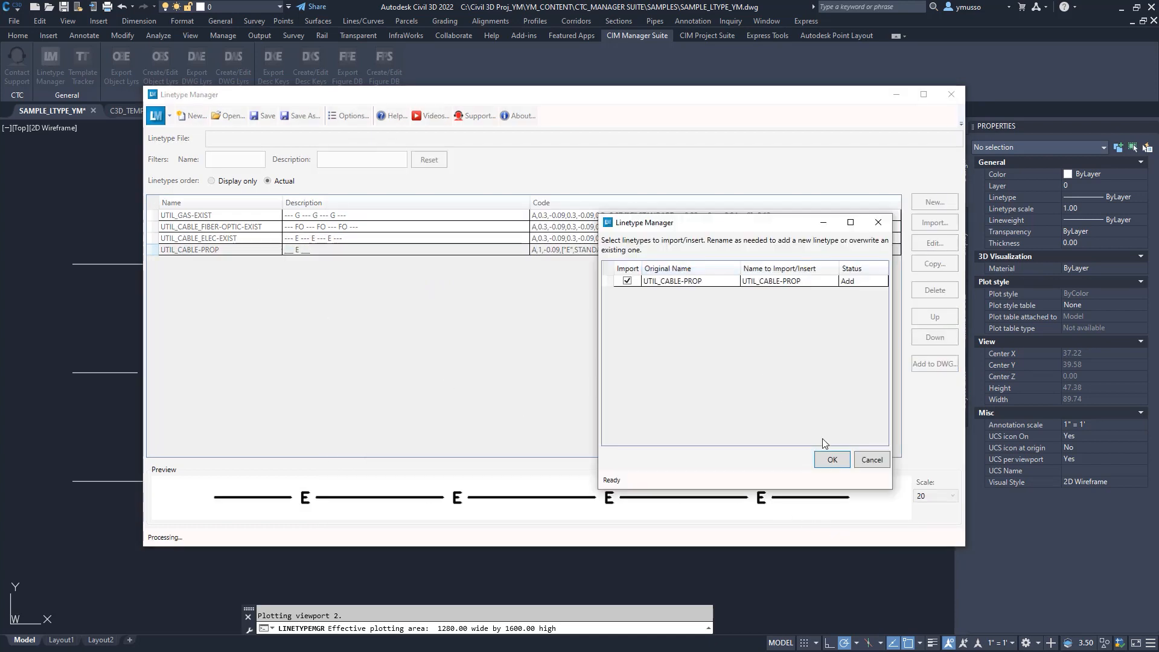
click(830, 461)
- Save the linetypes as the linetype file CTC in the CTC_MANAGER SUITE folder and close the Linetype Manager
click(264, 116)
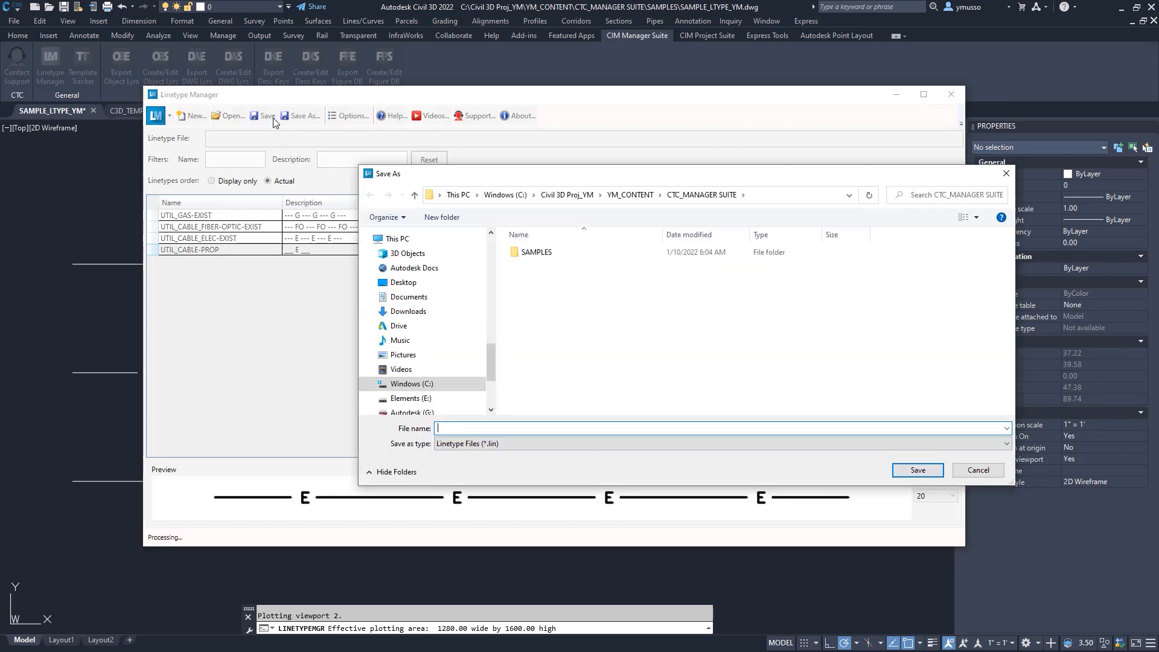
text(CT)
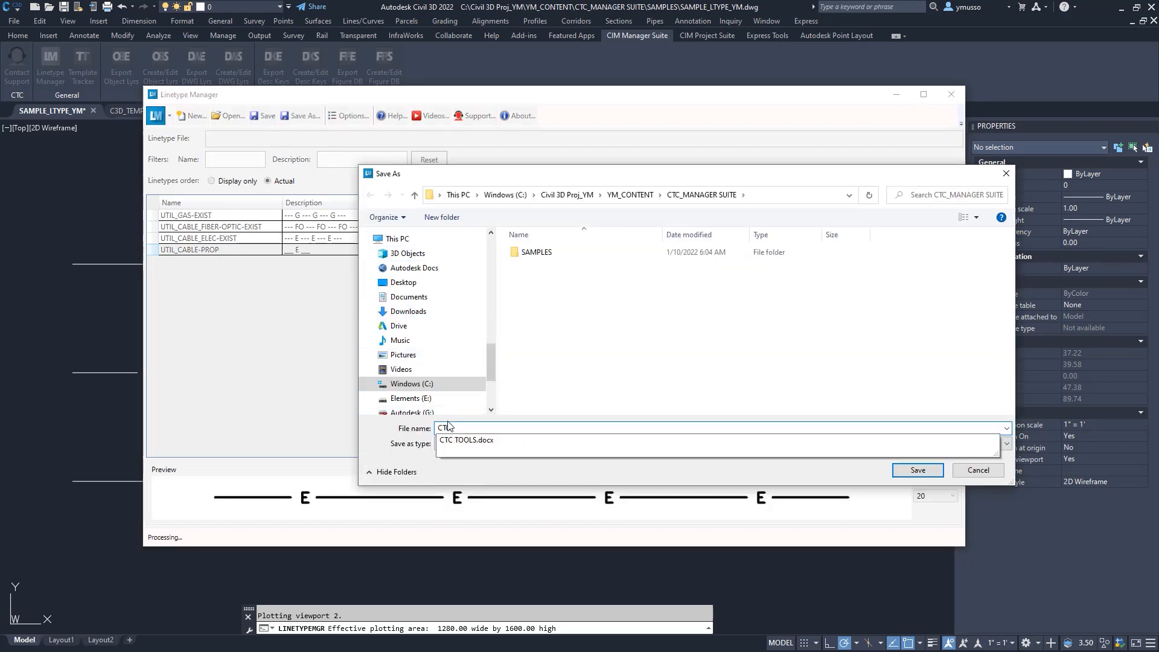
text(C)
click(918, 470)
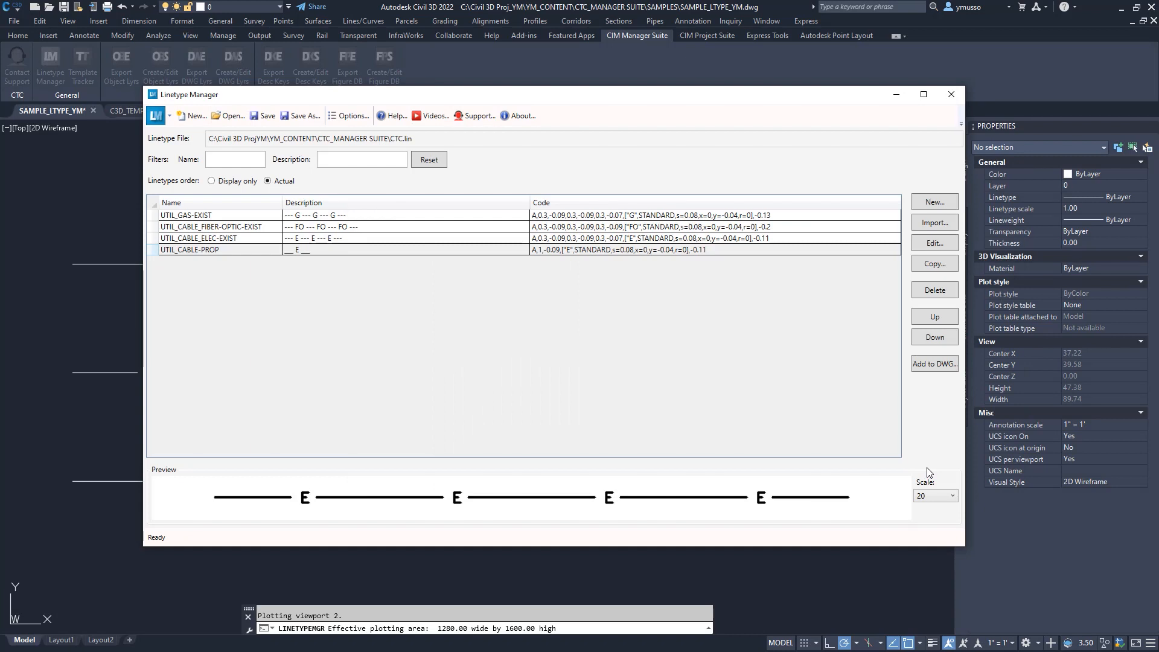
click(951, 96)
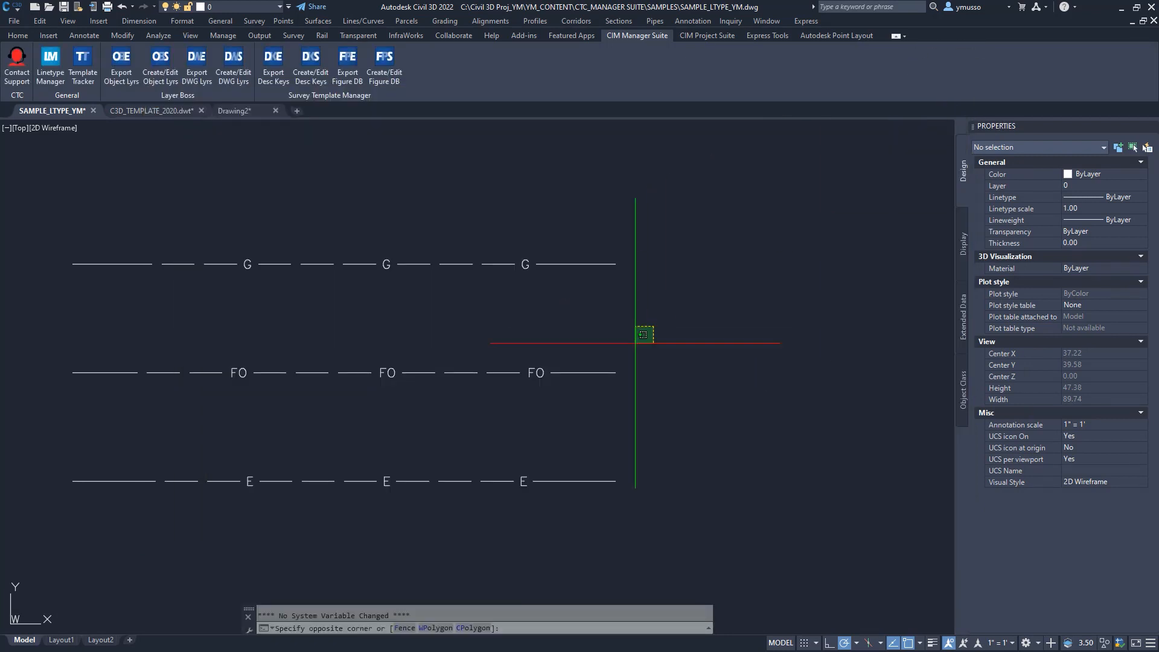
- Change the linetype of the FO polyline in the drawing to UTIL_CABLE-PROP
click(652, 328)
click(552, 423)
click(1142, 198)
click(1144, 197)
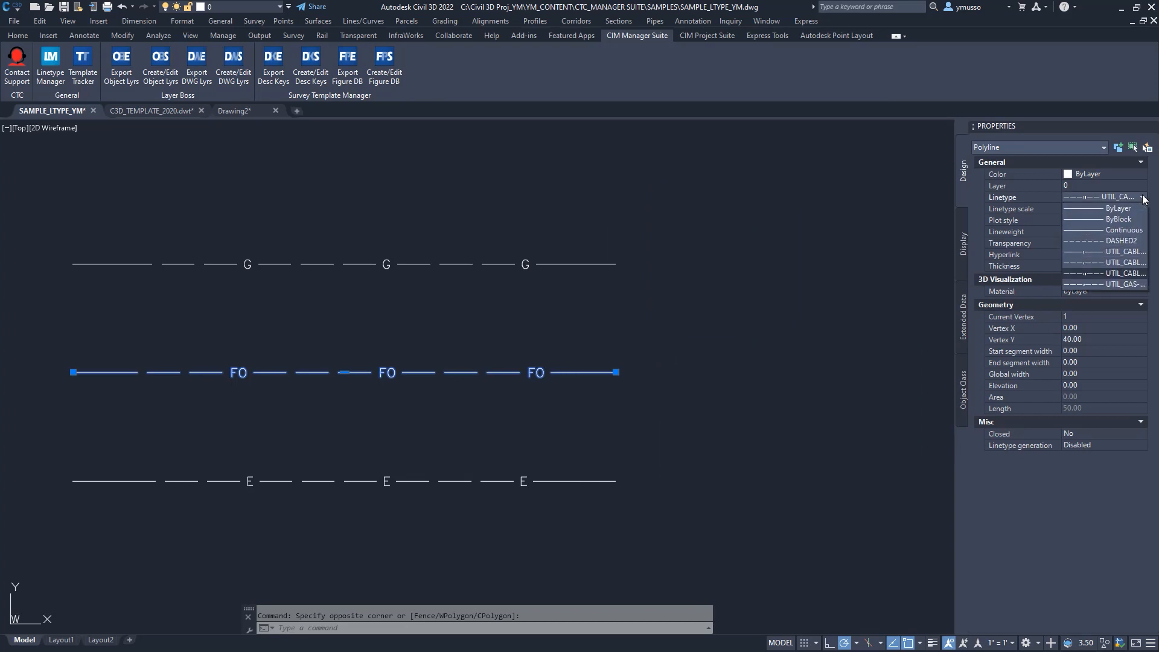
click(1138, 252)
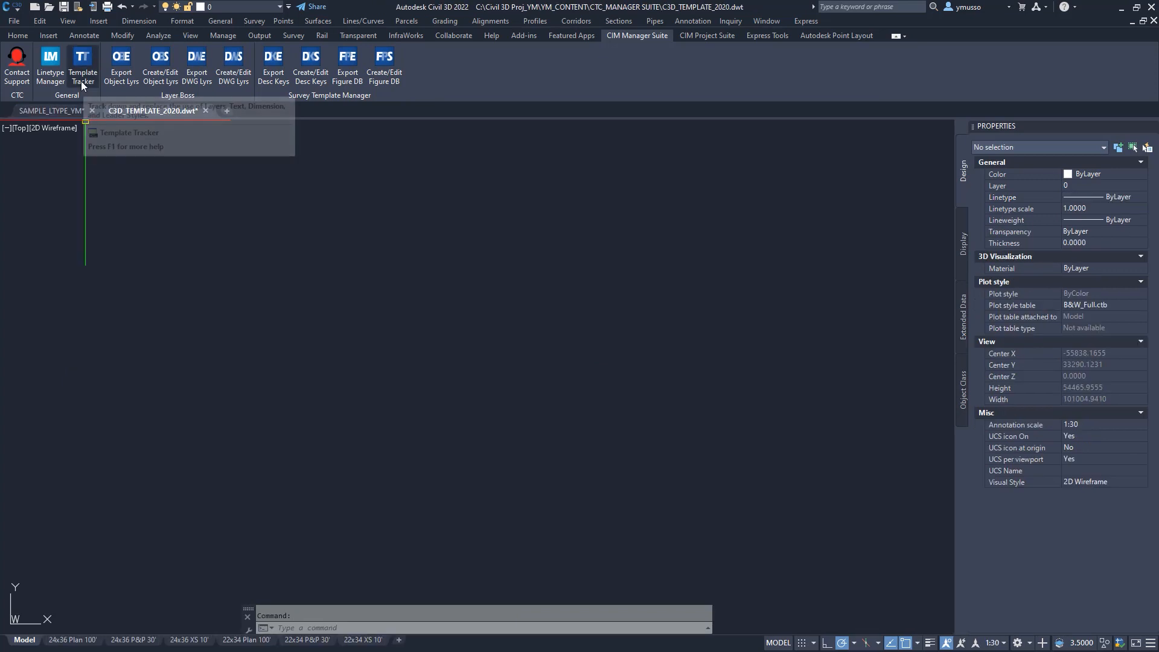
- Open Template Tracker for the C3D_TEMPLATE_2020 template and set the tracked object type to Layers
click(82, 85)
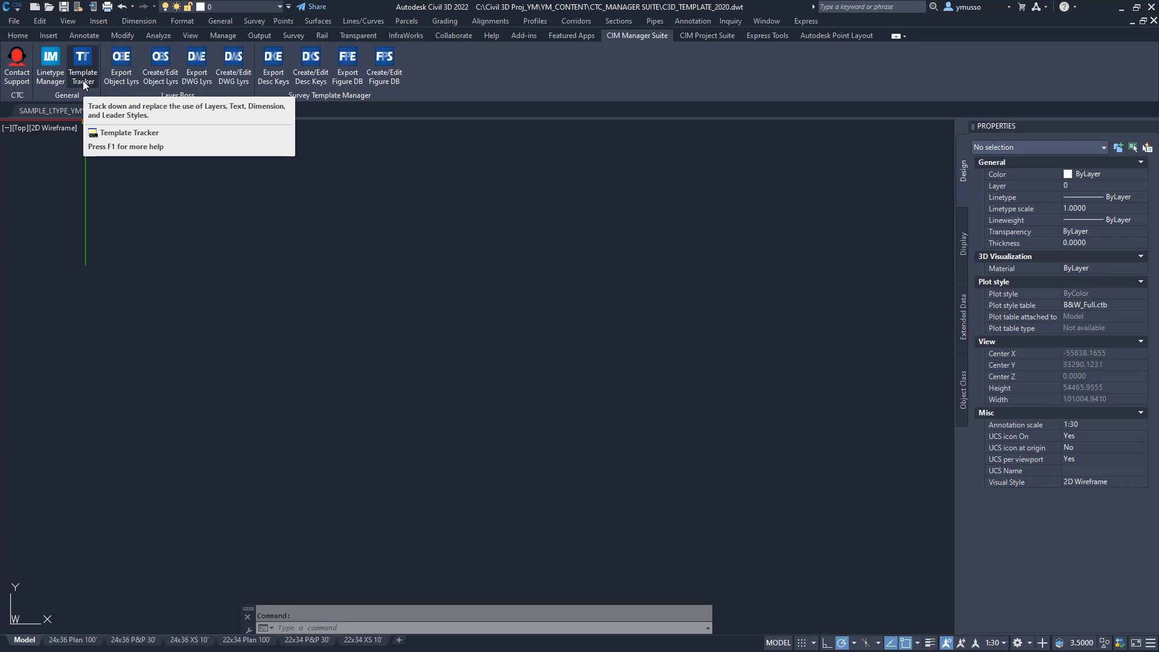
click(83, 78)
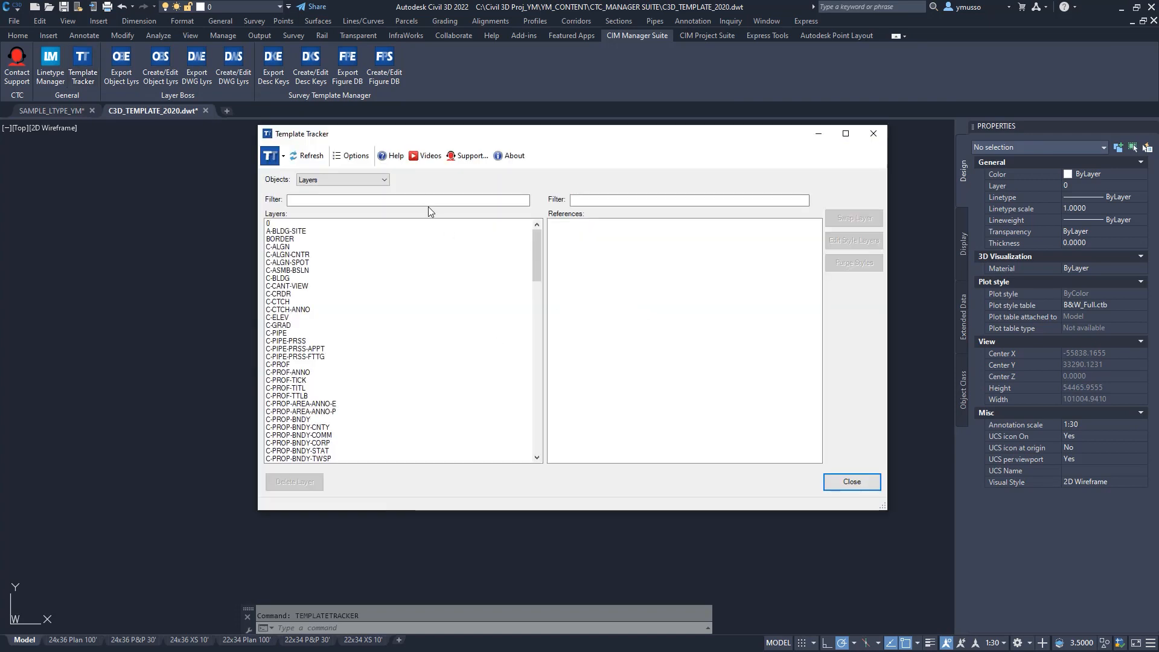
click(383, 180)
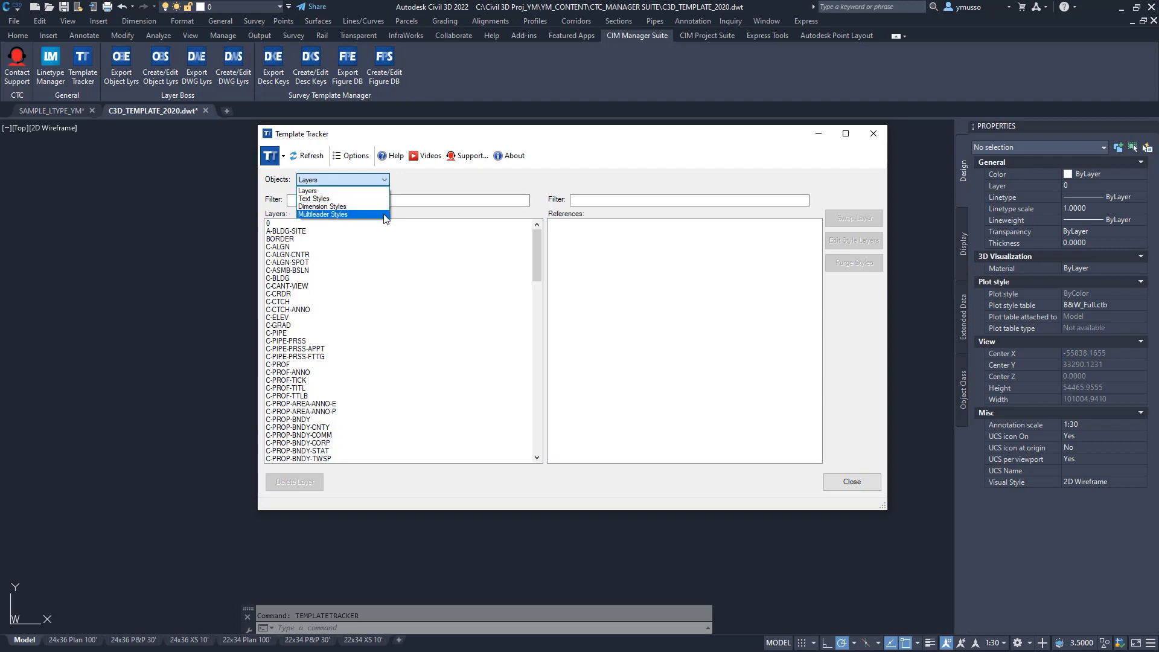
click(313, 192)
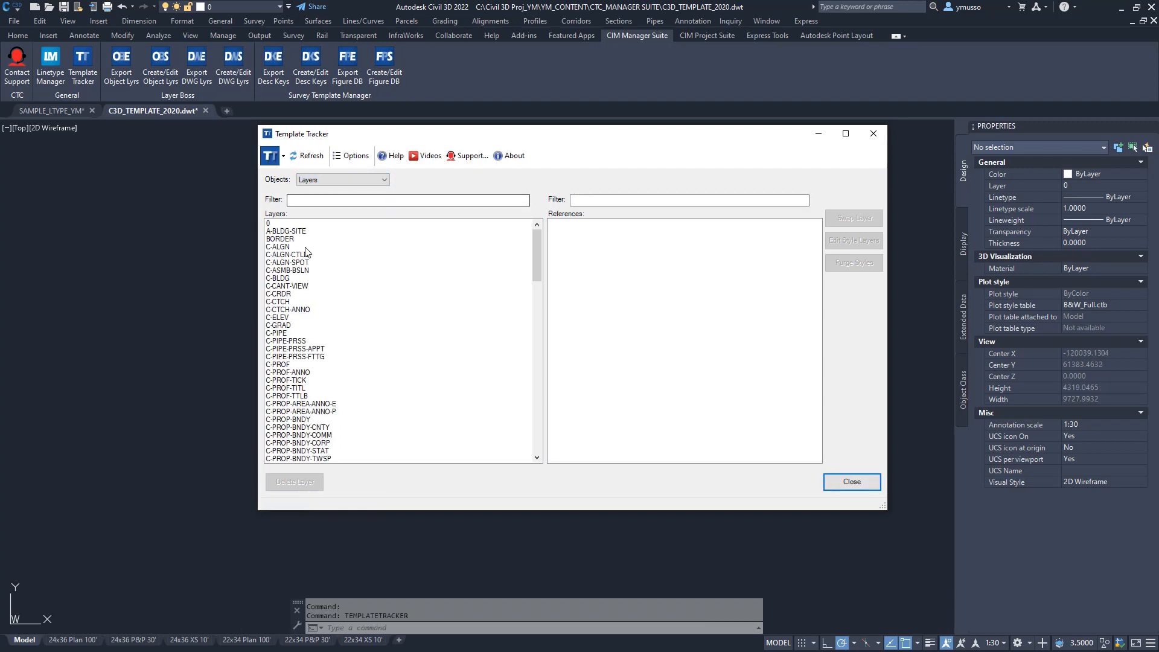
- Examine the styles that reference the BORDER and C-ALGN-SPOT layers
click(286, 239)
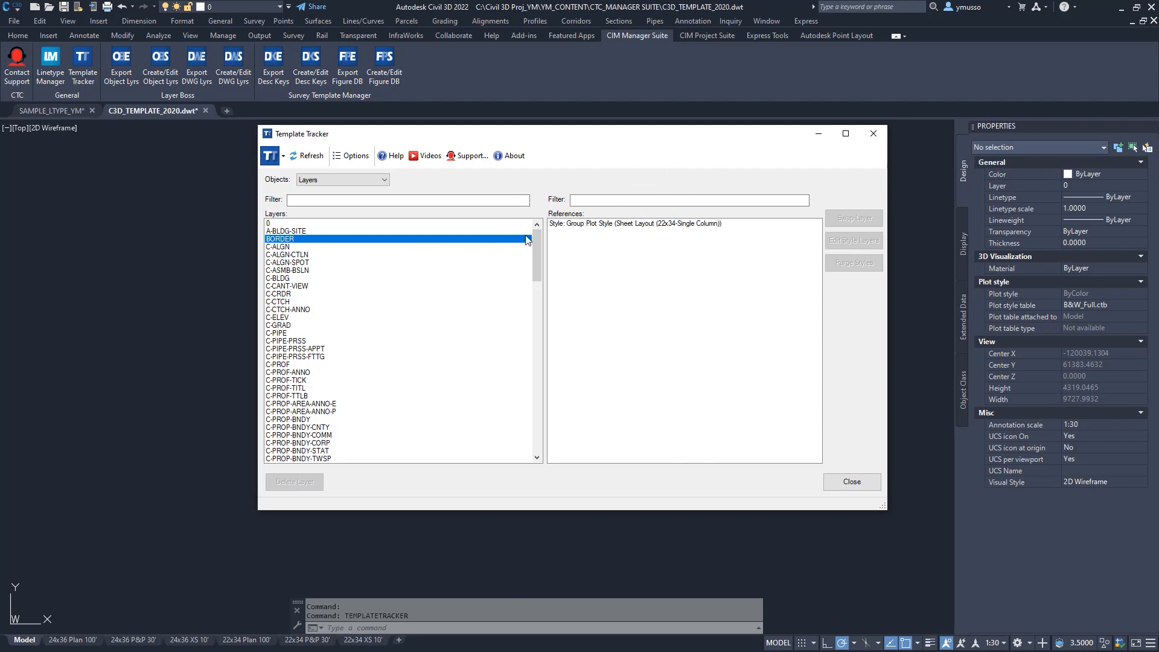
click(301, 263)
click(609, 228)
- Run Swap Layer on the Cant View Style (Standard) reference of layer C-CANT-VIEW, accept it and close Template Tracker
click(294, 287)
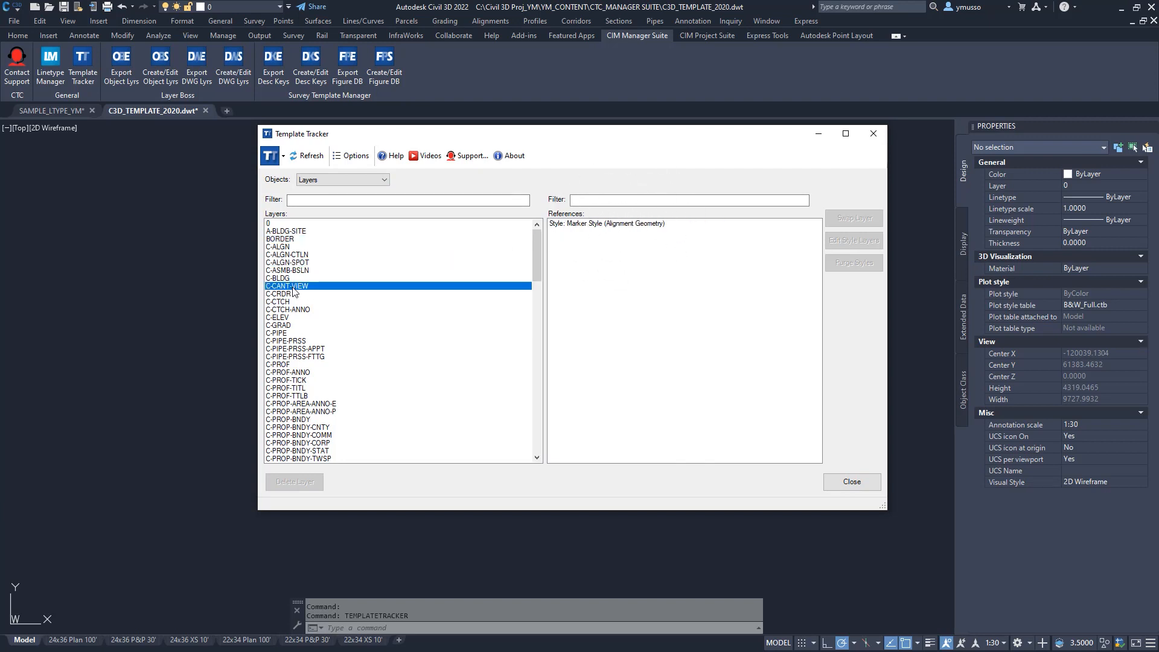
click(603, 231)
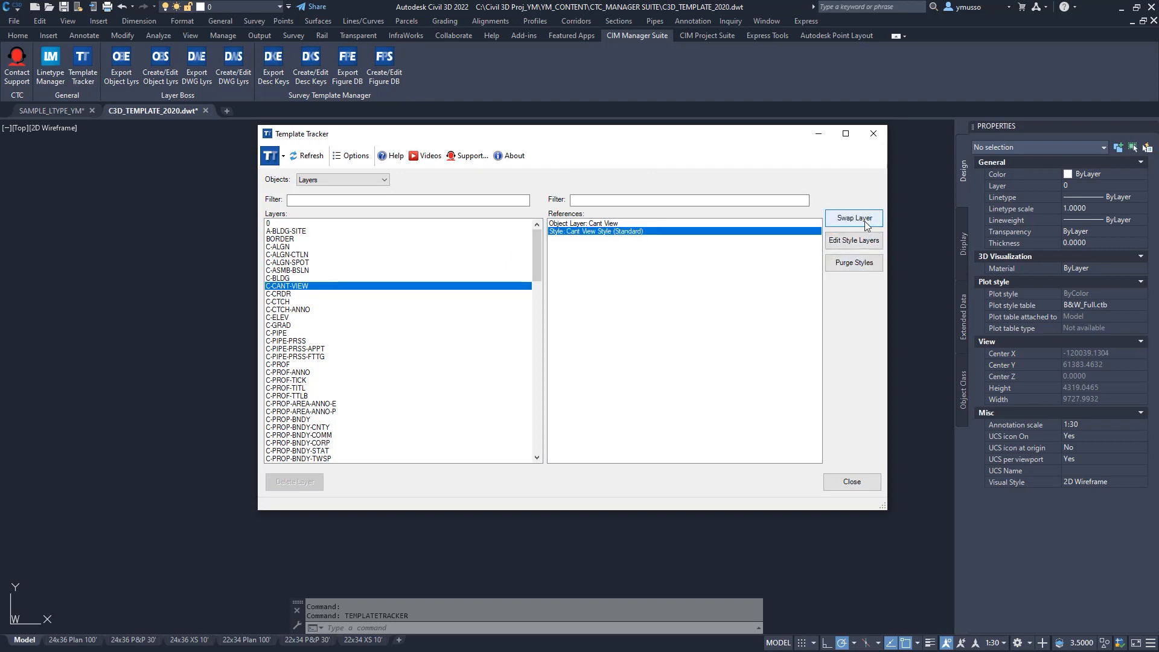
click(863, 216)
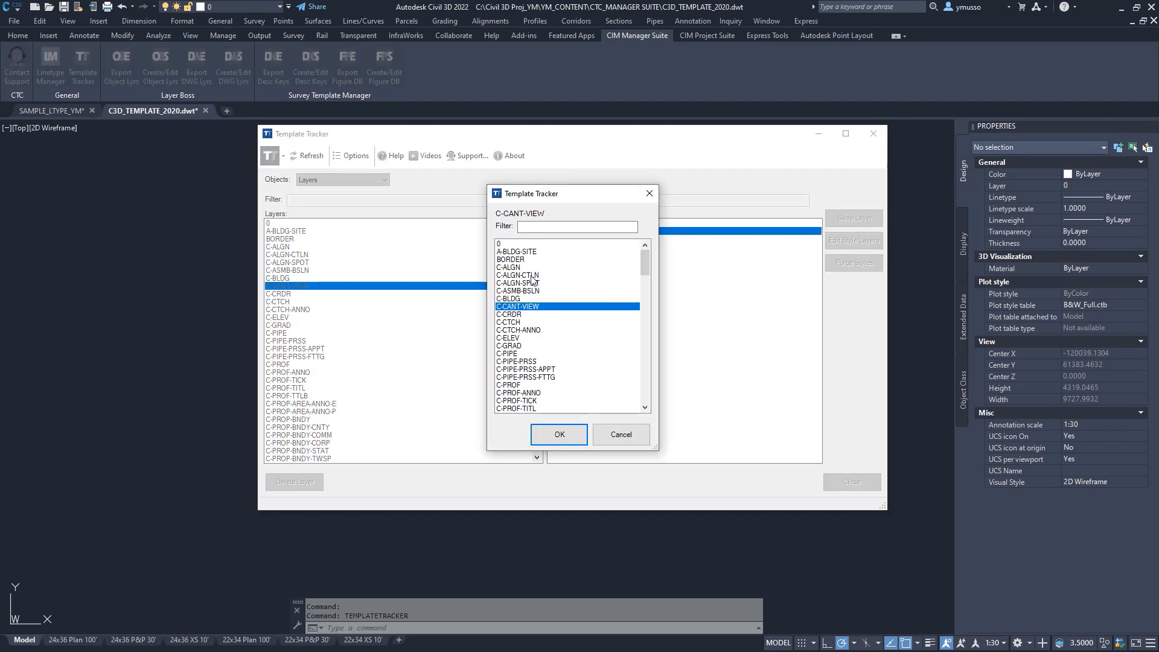
mouse_move(646, 261)
mouse_down()
mouse_move(639, 357)
mouse_move(647, 266)
mouse_move(629, 261)
mouse_up()
click(560, 435)
click(845, 481)
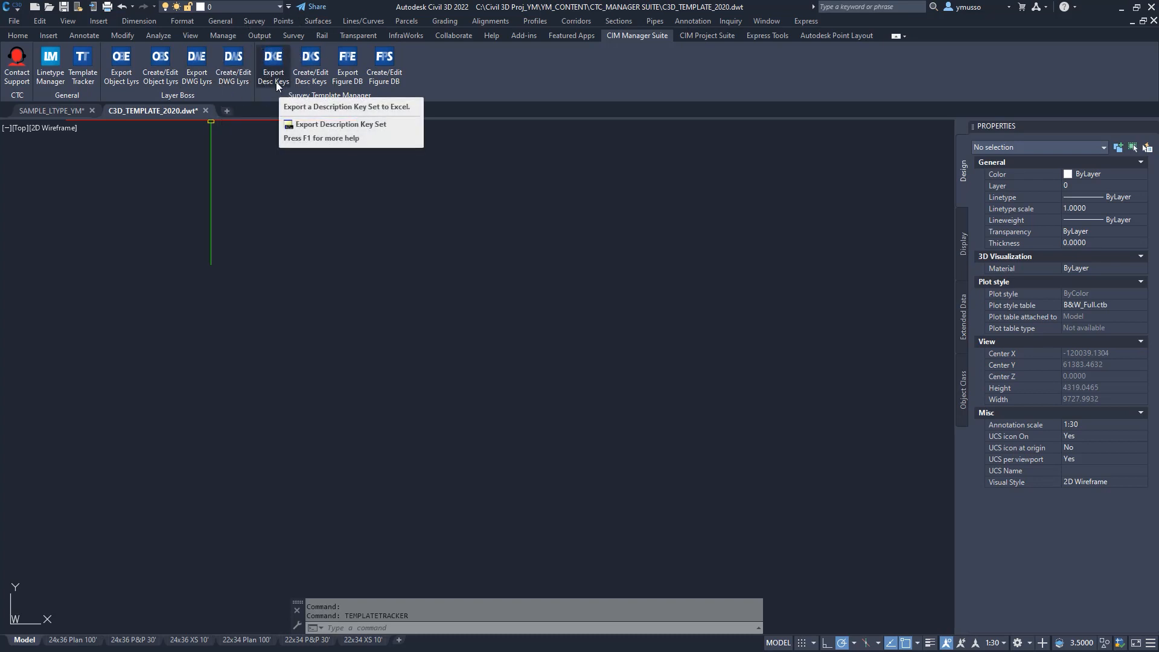
- Export the current drawing's layers to Layers Properties Manager.xlsx in the CTC_MANAGER SUITE folder and open the workbook
click(197, 82)
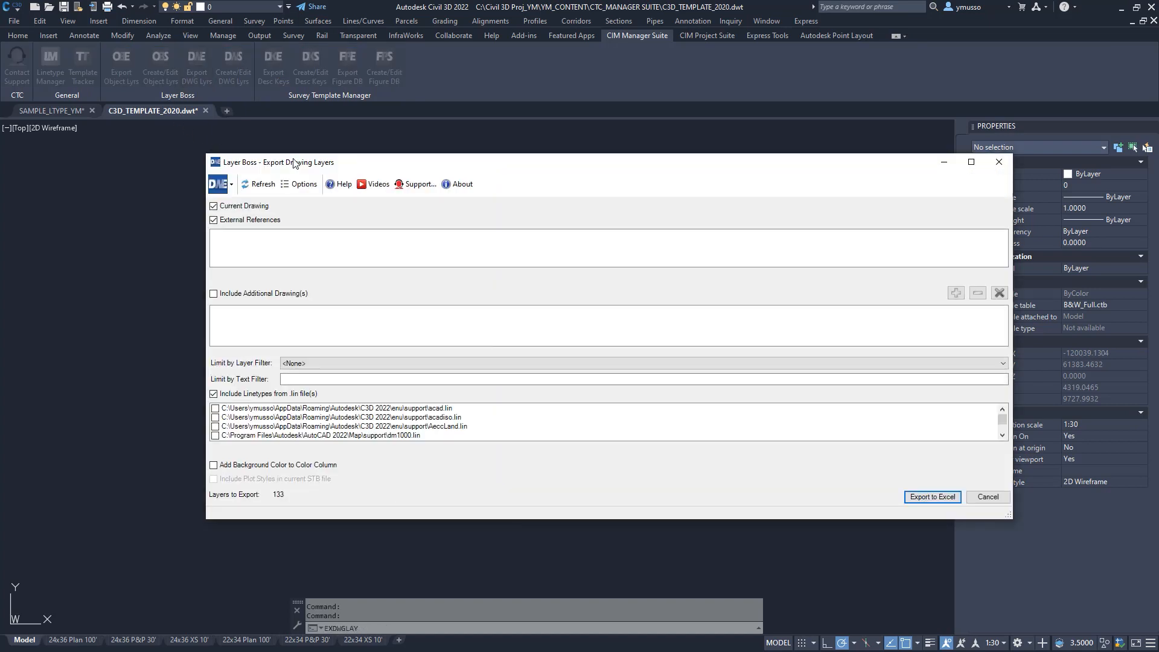
drag(510, 156, 451, 111)
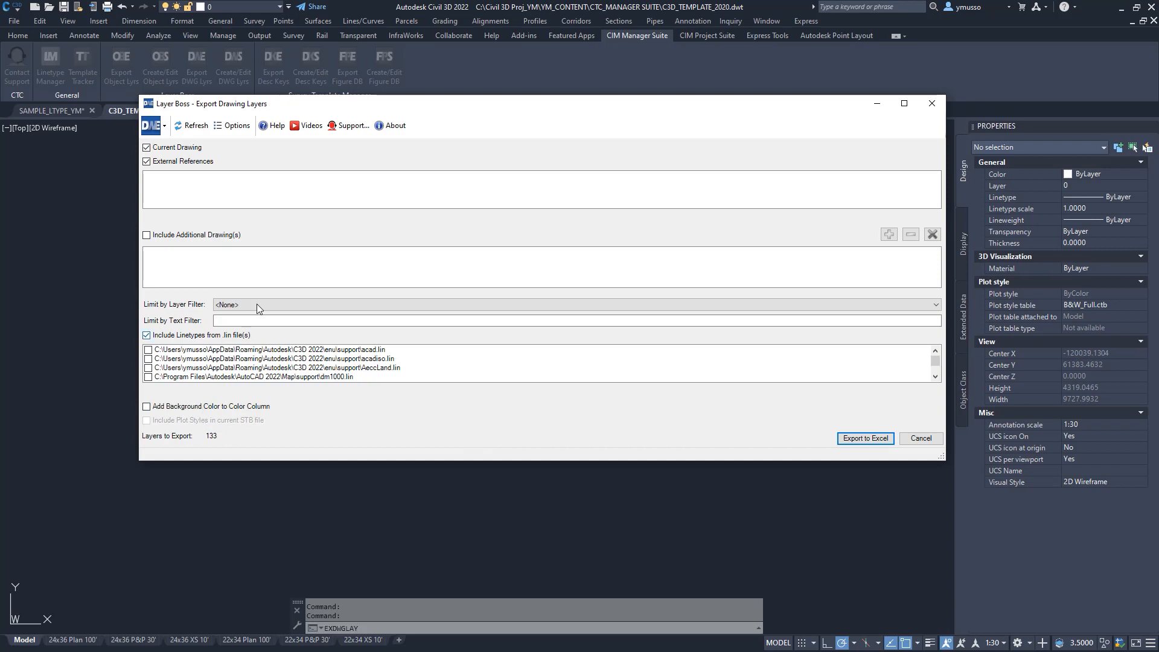
click(865, 438)
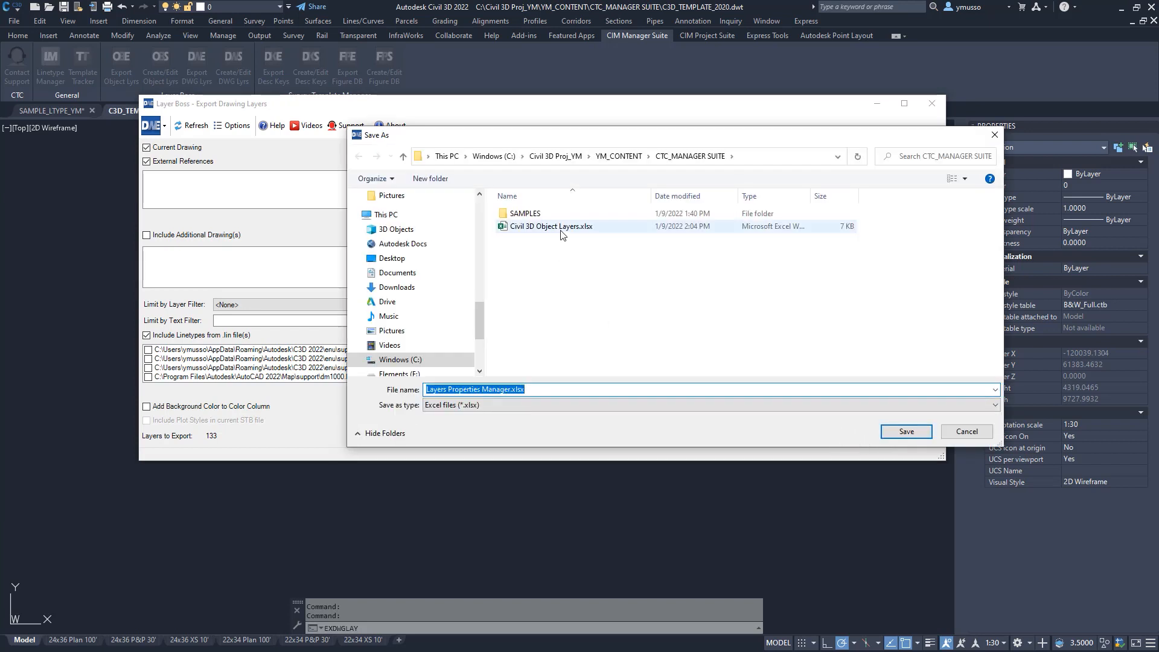
click(905, 431)
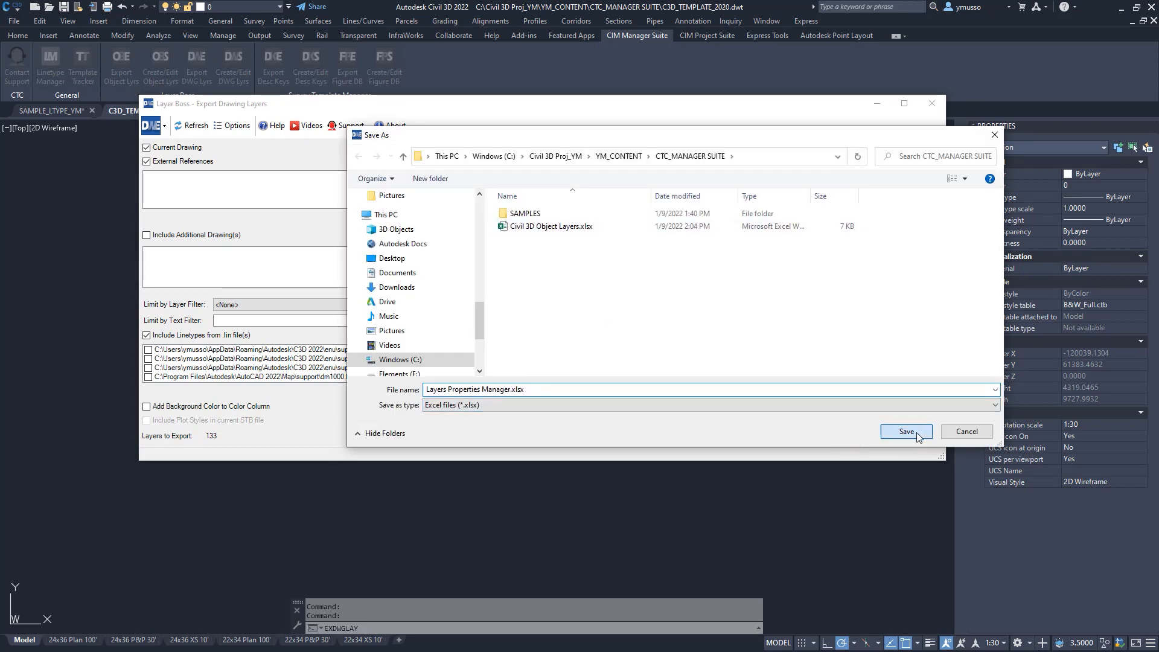
click(583, 319)
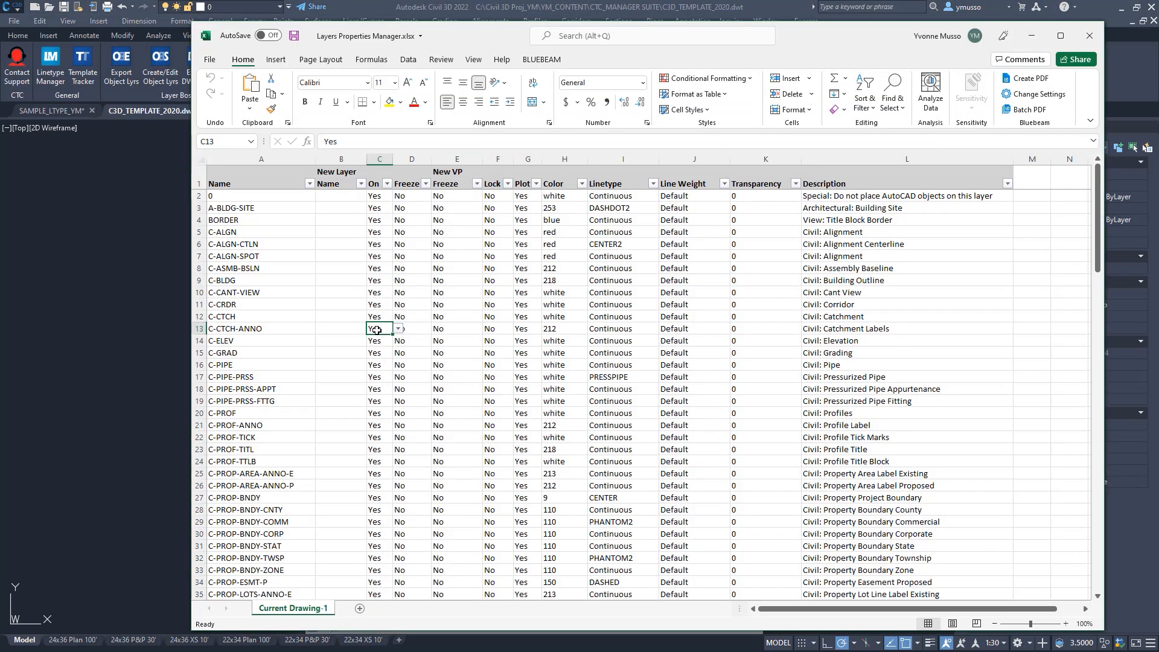
- Enter C-ALGN-CNTR as the new layer name for C-ALGN-CTLN and close the workbook
click(335, 354)
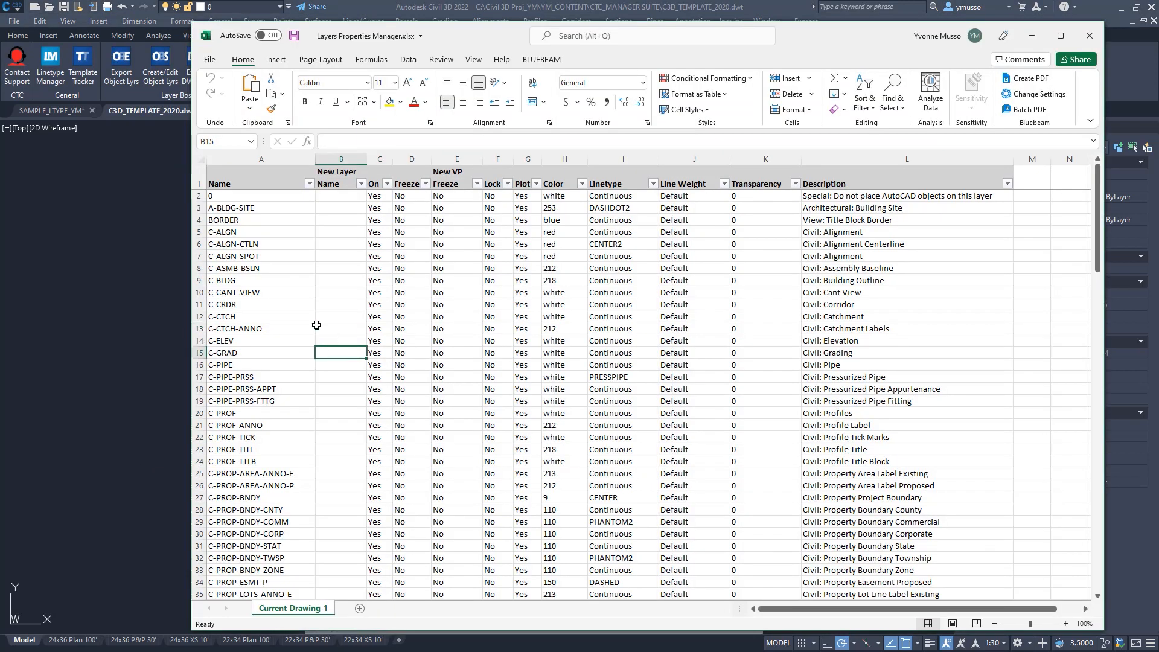
click(346, 244)
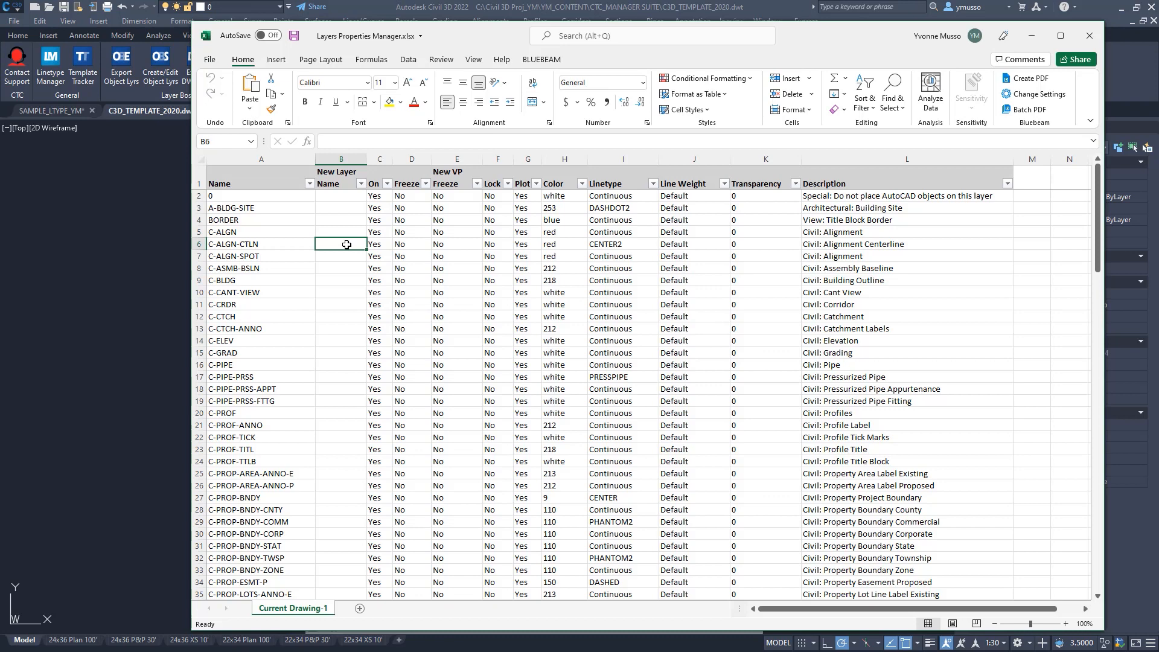
text(C-ALGN-CNTR)
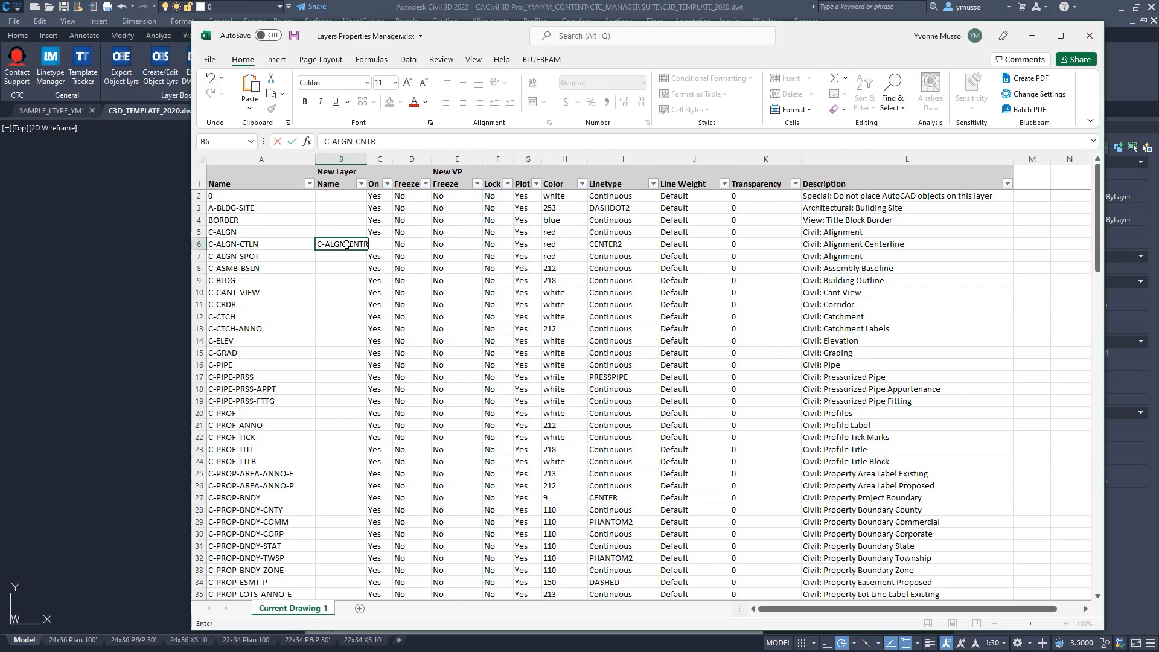
click(1089, 36)
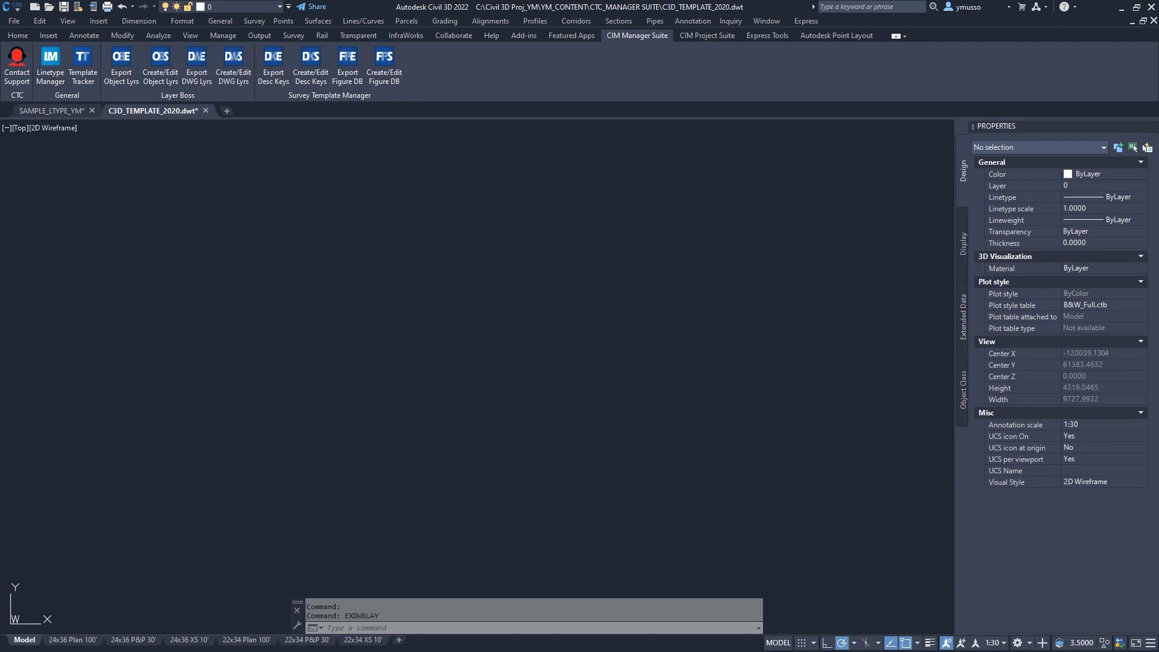
- Sync the current drawing's layers with Layers Properties Manager.xlsx and close the layer list after checking it
click(237, 81)
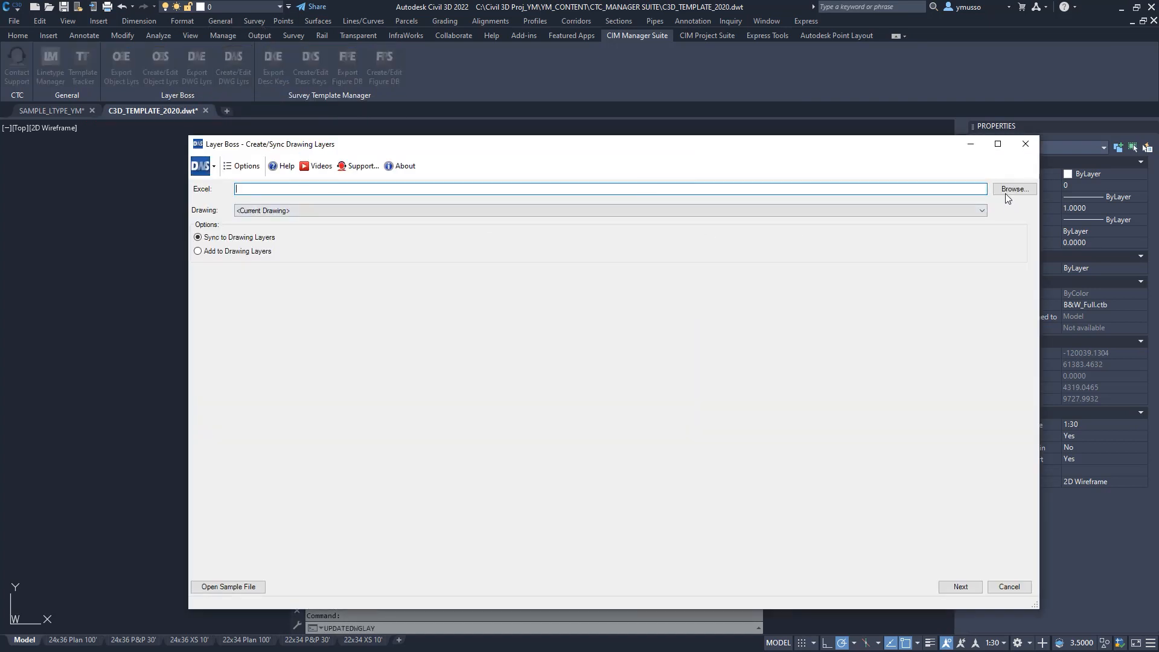
click(1011, 191)
click(657, 322)
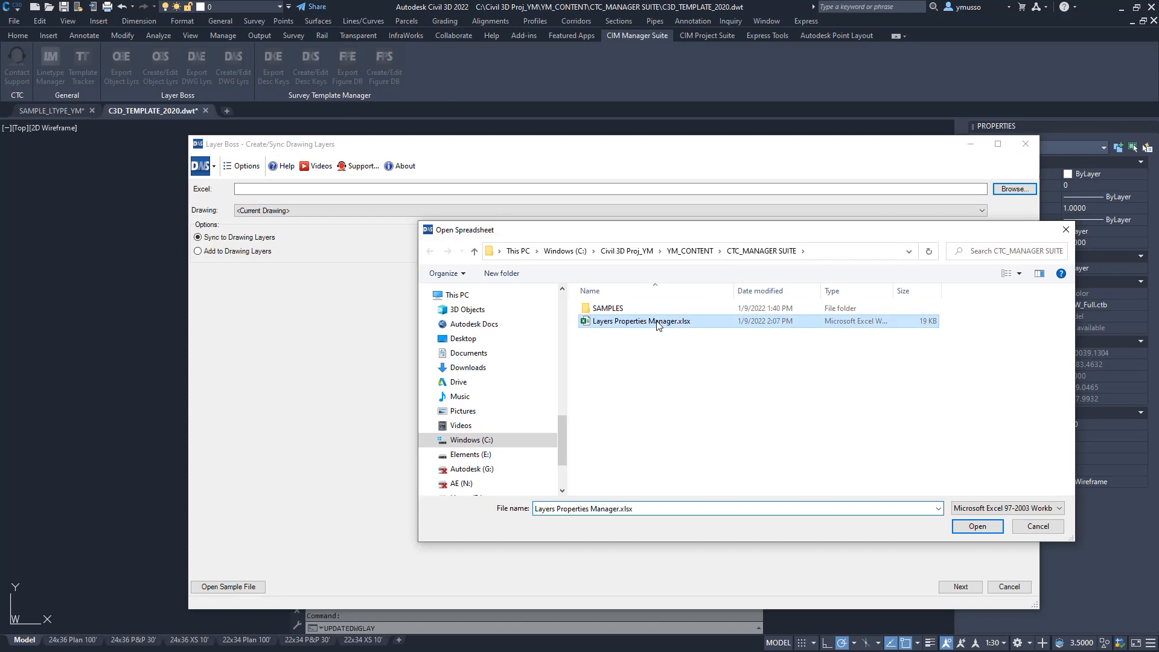
click(976, 528)
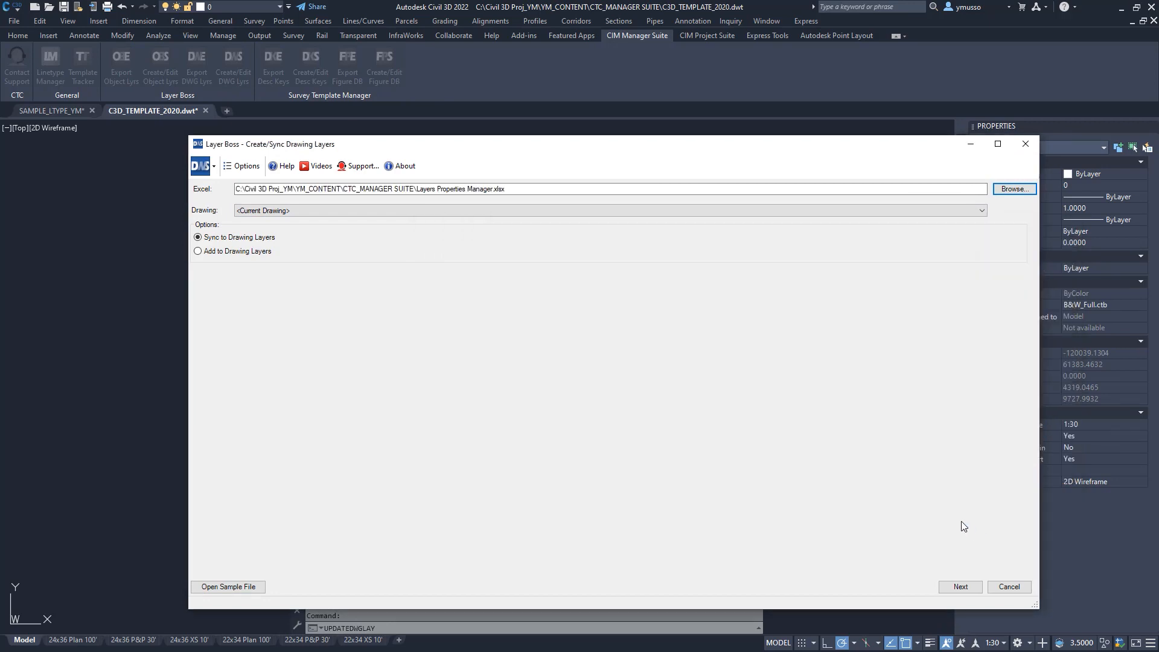
click(960, 587)
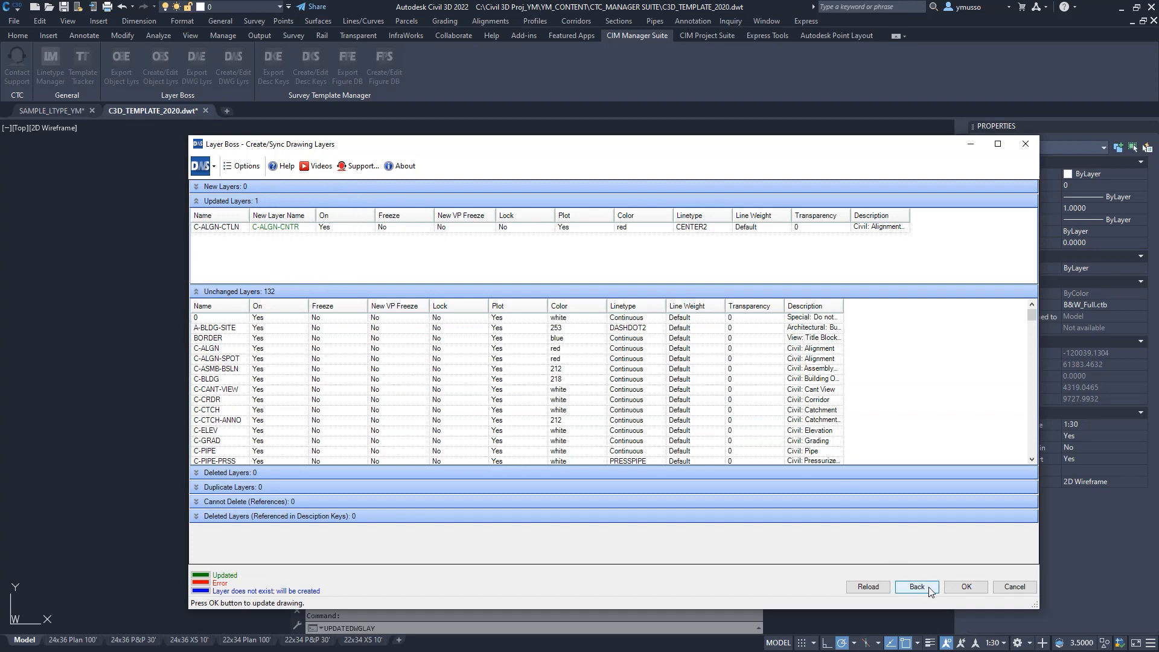
click(965, 587)
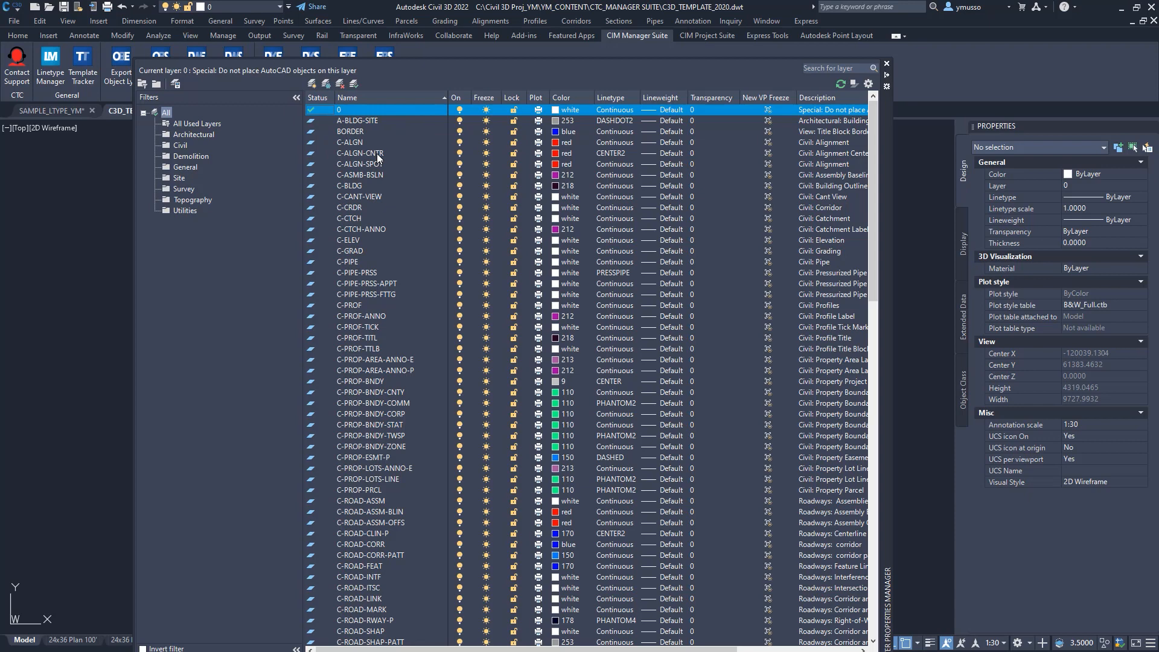
click(886, 63)
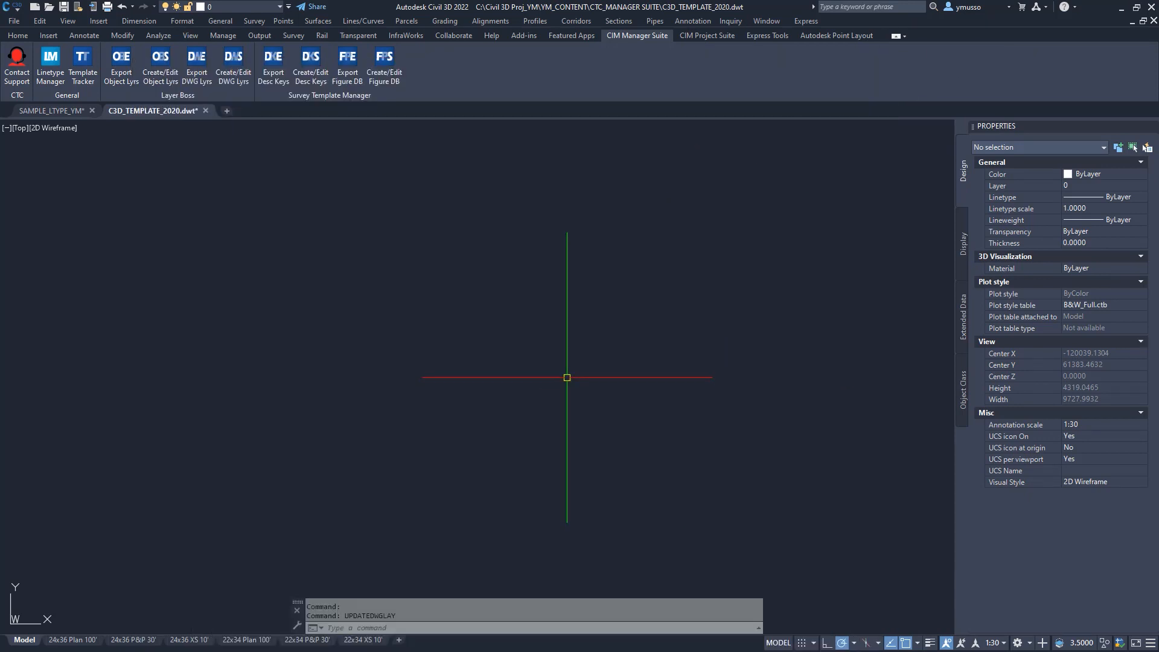
- Start a new drawing without a template
click(7, 9)
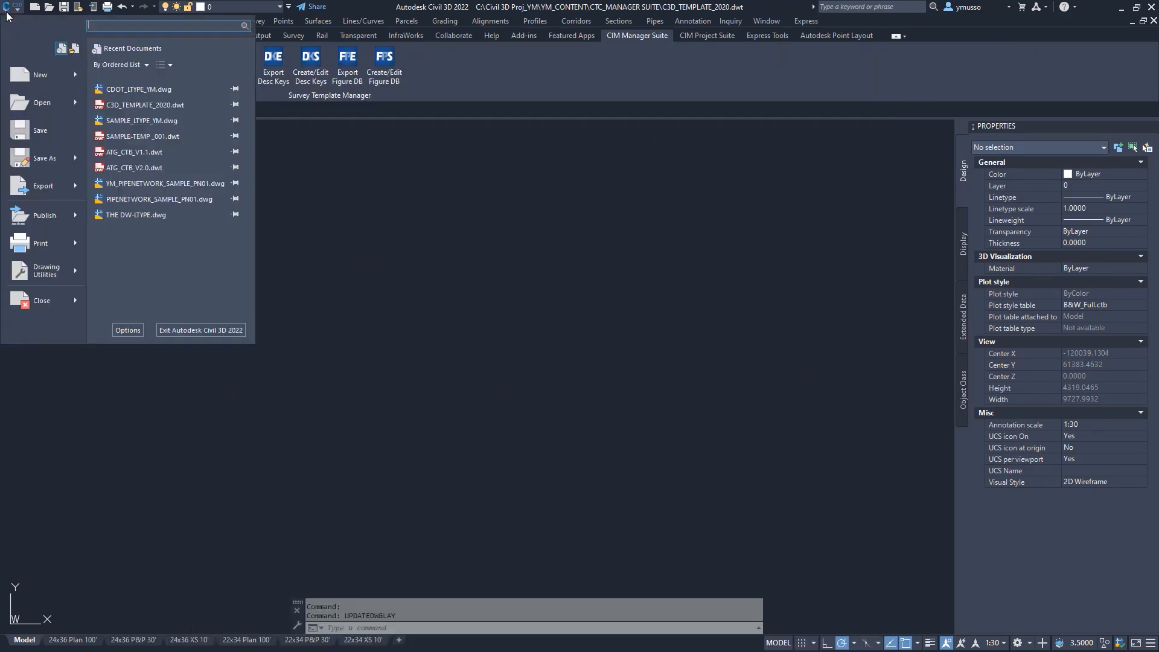
mouse_move(46, 70)
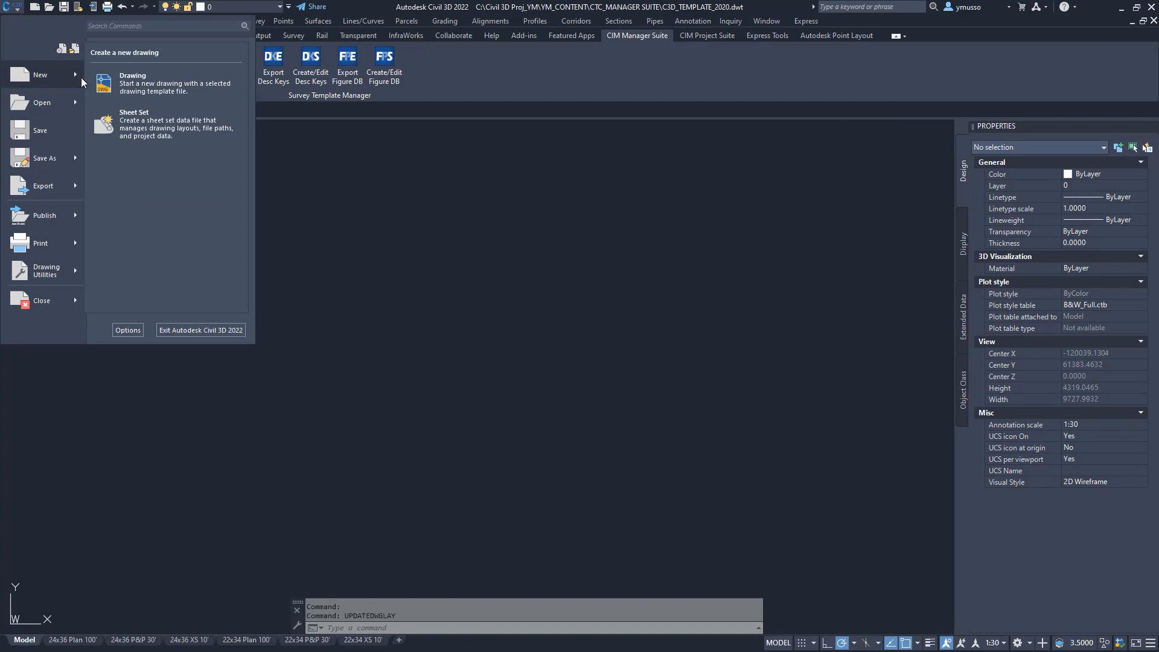
click(137, 83)
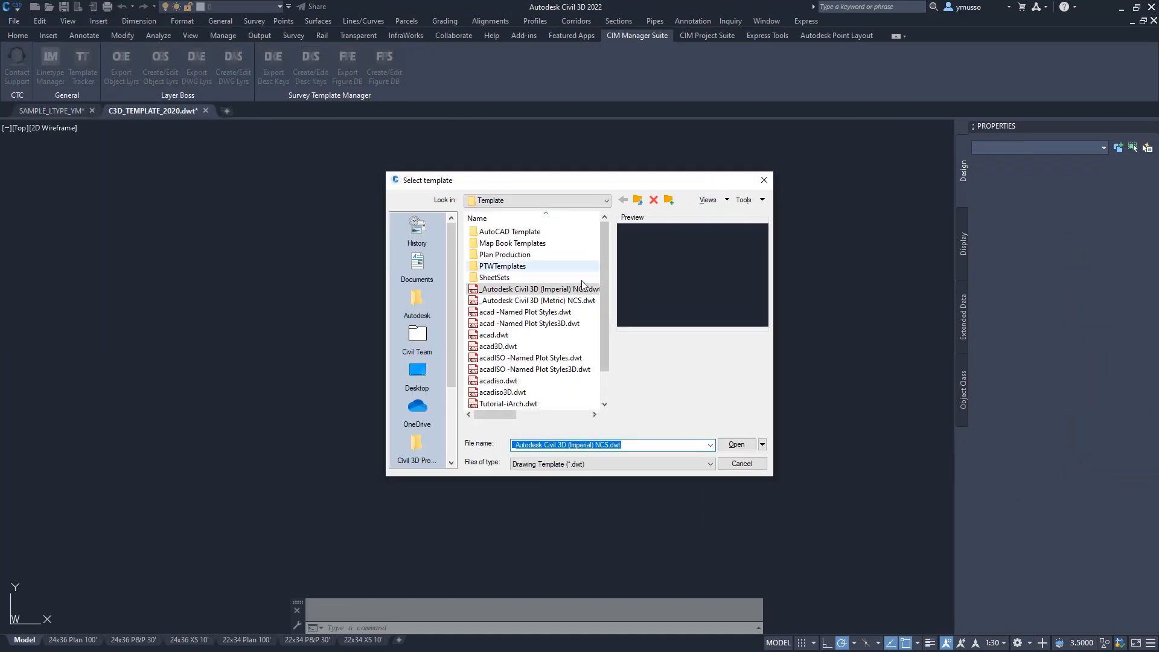
click(762, 444)
click(795, 474)
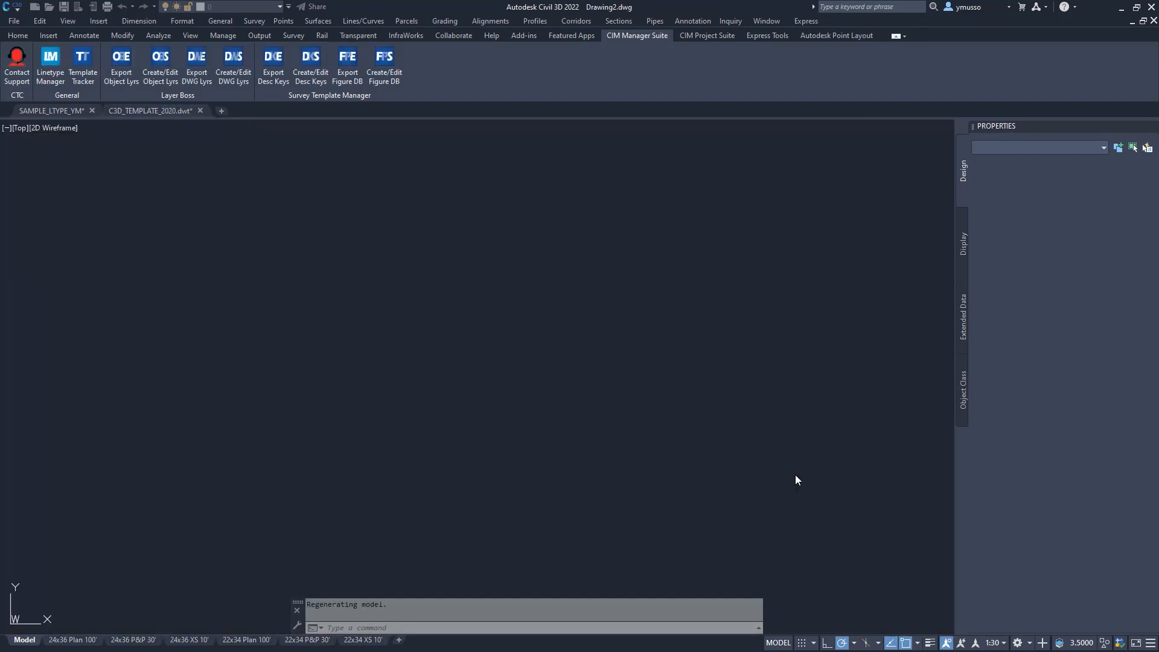